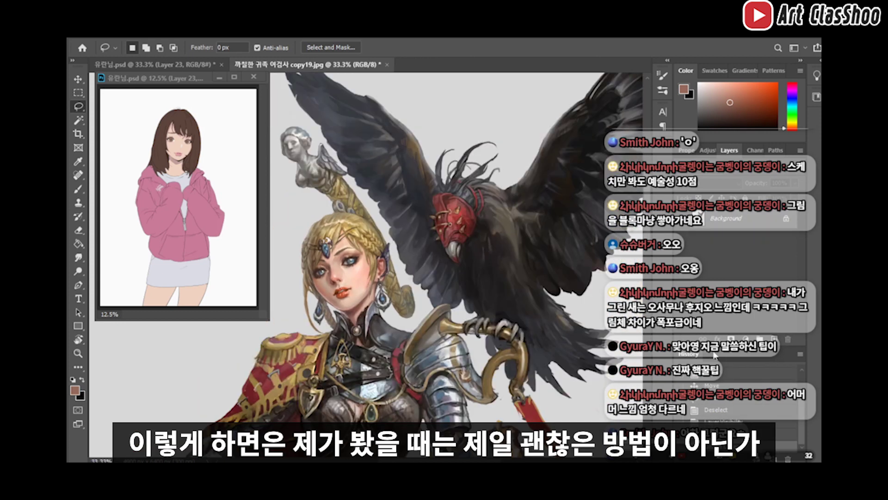
- Show the girl portrait and bring up the rough figure sketch progress JPG (copy01) in ALSee
scroll(722, 398, "up", 2)
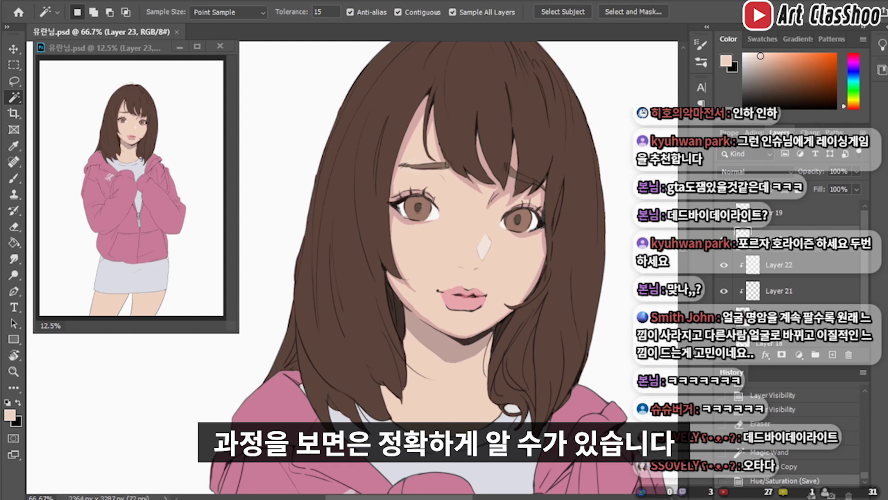
key("alt+Tab")
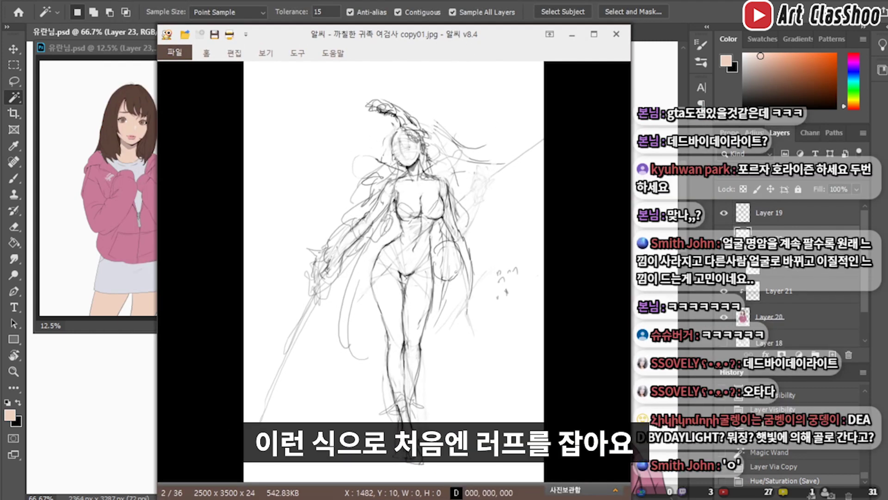
- Flip back and forth between the sketch-lined and clean coloured knight images, up to copy12
scroll(513, 230, "down", 2)
scroll(511, 240, "down", 3)
scroll(511, 240, "down", 2)
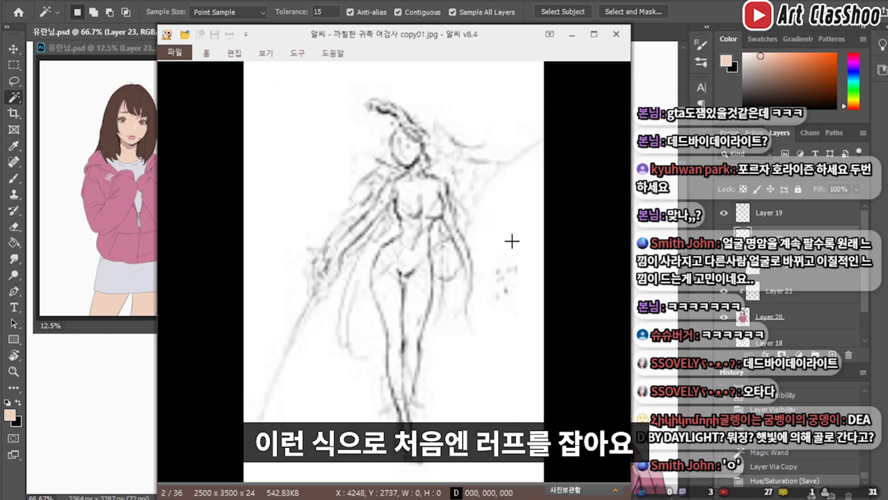
scroll(511, 240, "down", 2)
scroll(402, 162, "down", 1)
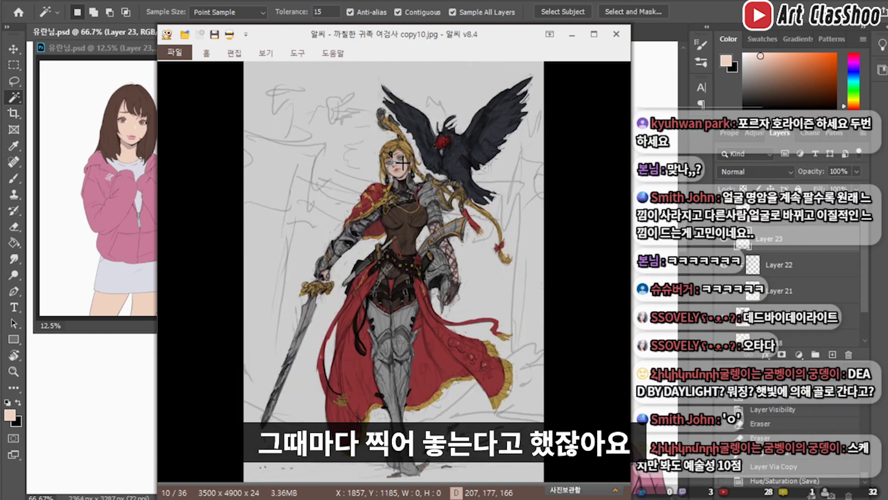
scroll(402, 163, "up", 1)
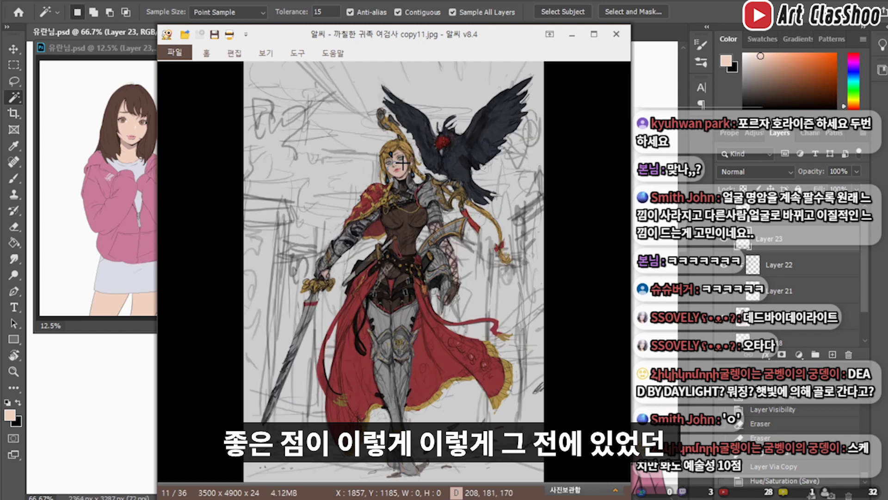
scroll(403, 165, "down", 1)
scroll(403, 166, "up", 1)
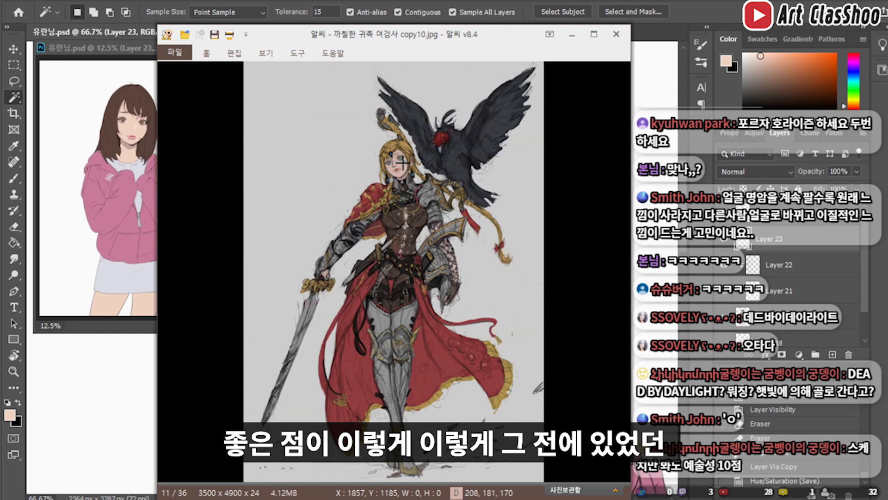
scroll(402, 163, "down", 1)
scroll(402, 162, "up", 1)
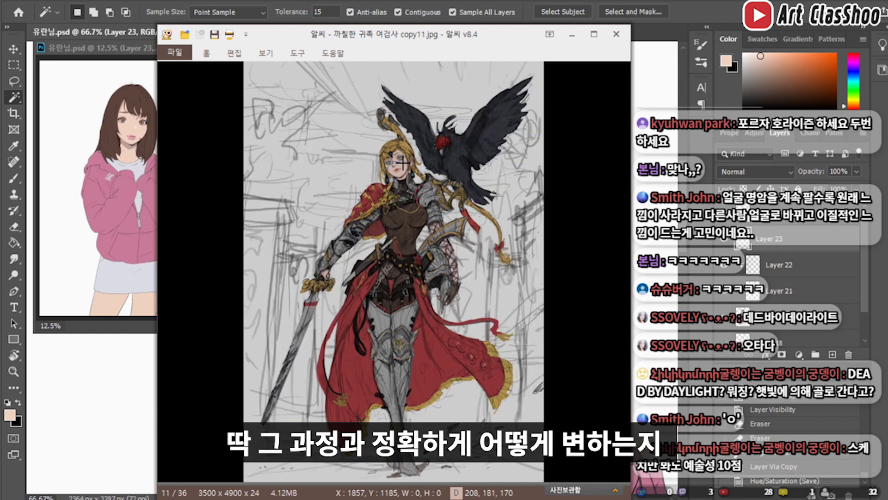
scroll(403, 163, "down", 1)
scroll(402, 163, "down", 1)
scroll(403, 163, "up", 1)
scroll(402, 163, "down", 1)
scroll(402, 162, "up", 1)
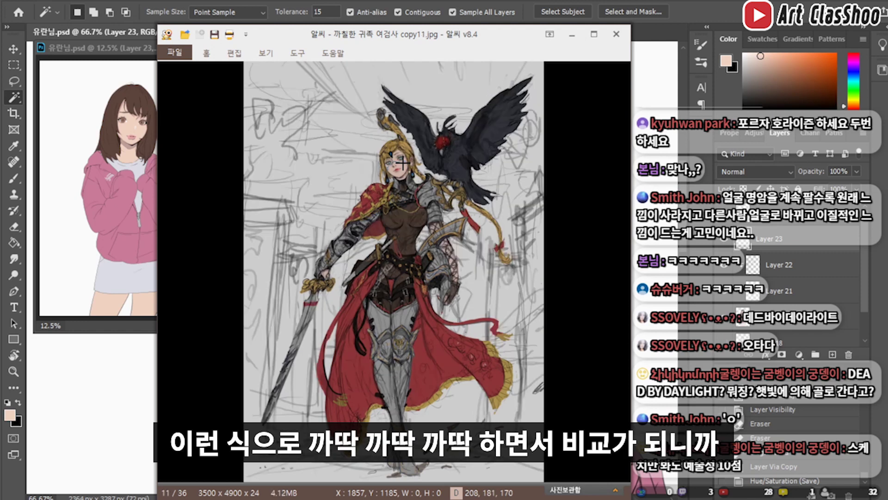
scroll(402, 163, "down", 1)
scroll(402, 163, "up", 1)
scroll(402, 163, "down", 1)
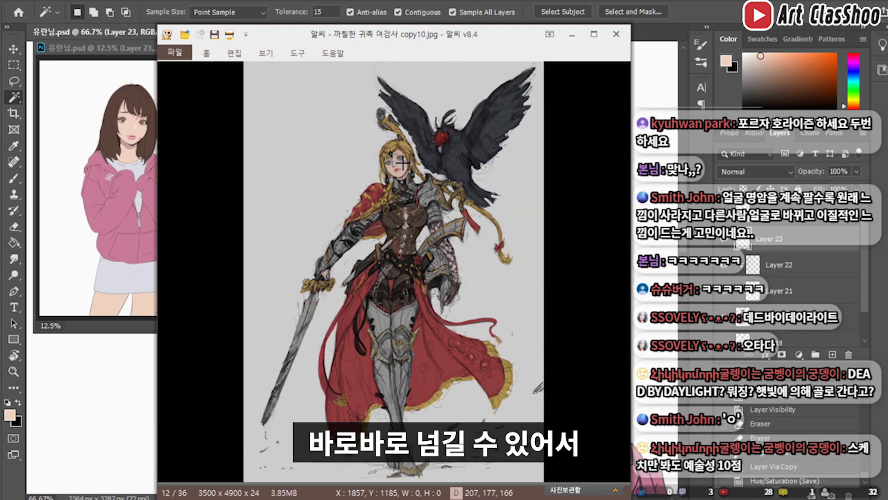
scroll(402, 163, "up", 1)
scroll(402, 162, "down", 1)
scroll(402, 163, "up", 1)
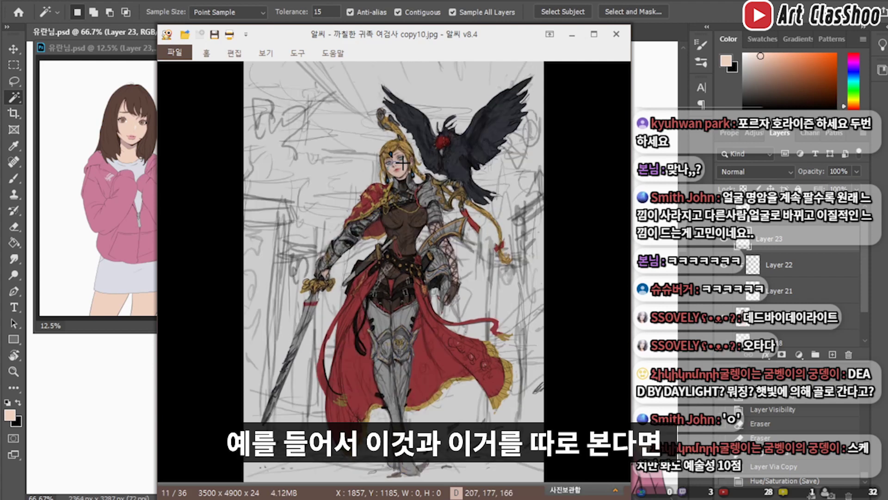
scroll(402, 163, "down", 1)
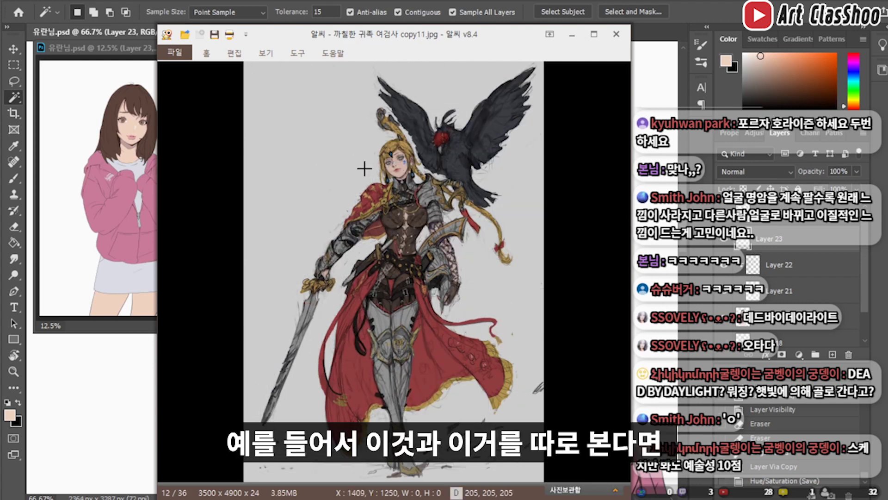
scroll(363, 155, "up", 1)
scroll(394, 155, "down", 1)
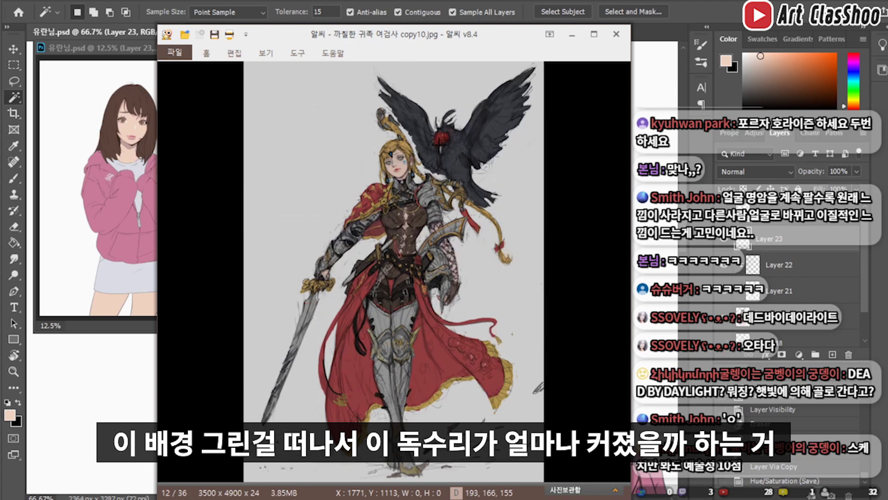
scroll(442, 124, "up", 1)
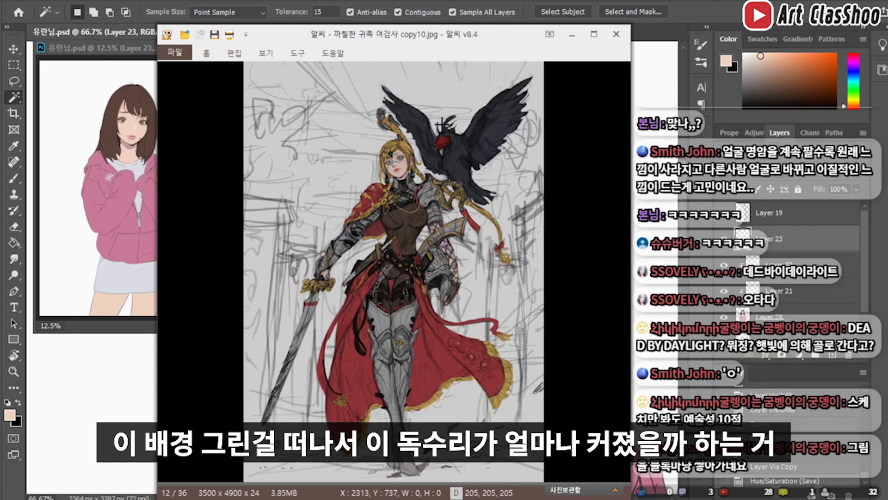
scroll(442, 124, "down", 1)
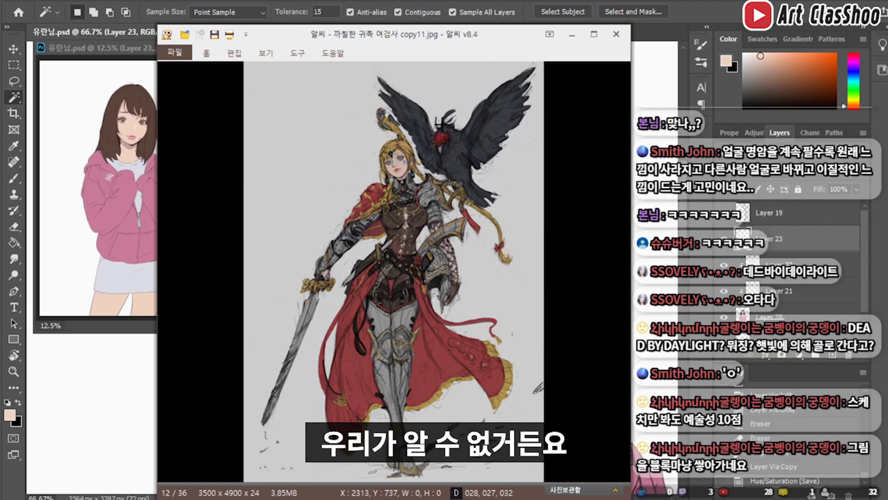
scroll(443, 129, "up", 1)
scroll(446, 138, "down", 1)
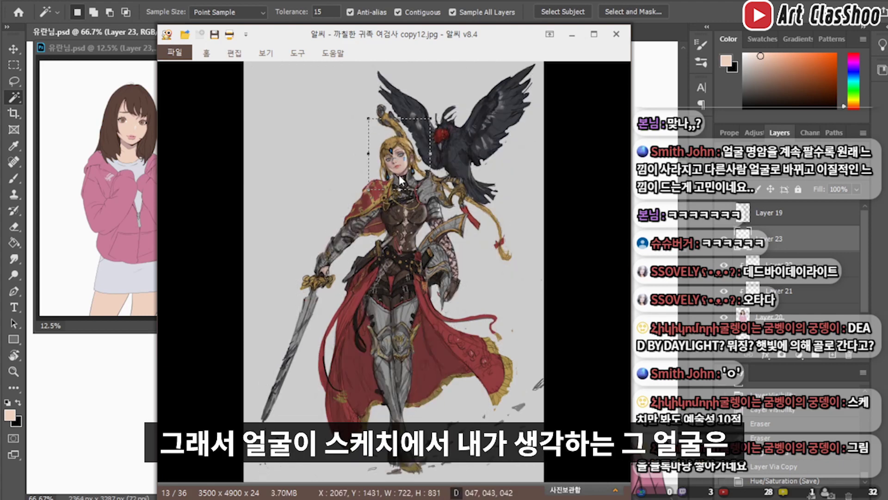
scroll(490, 205, "down", 1)
- Step back through the progress images to copy04's rough sketched face
scroll(463, 226, "up", 1)
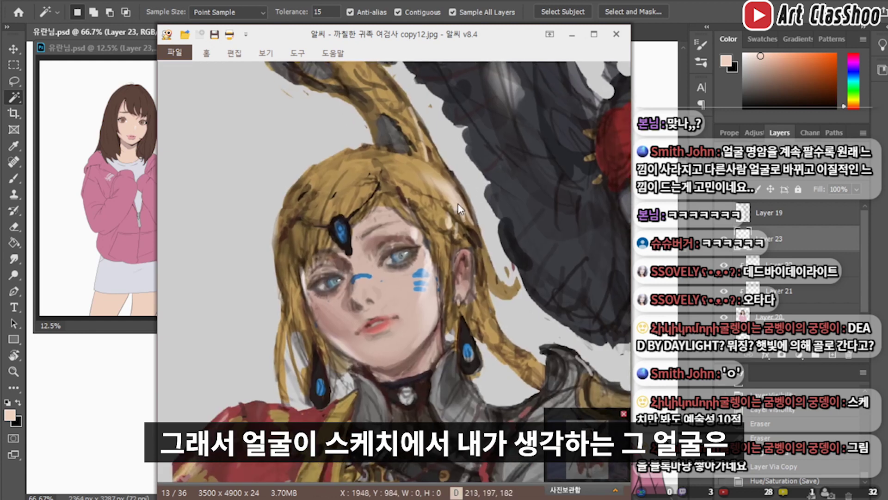
scroll(457, 202, "up", 1)
scroll(457, 202, "up", 2)
scroll(457, 202, "up", 1)
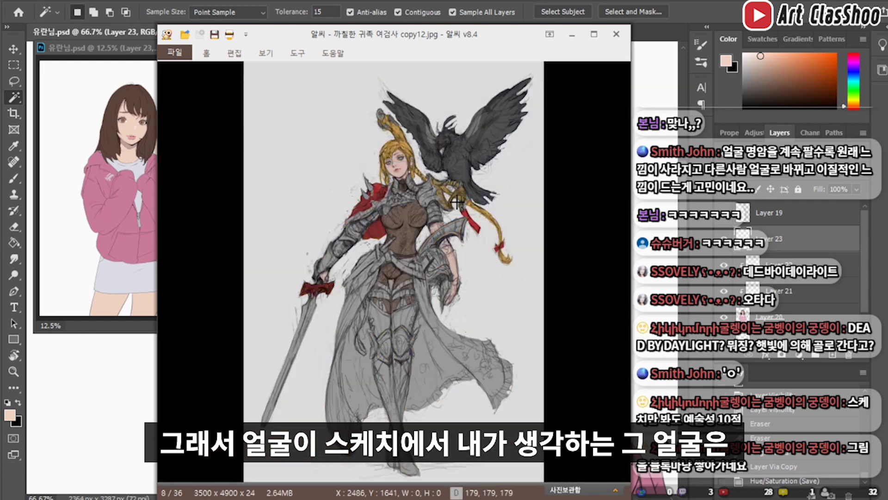
scroll(457, 202, "up", 1)
scroll(457, 202, "up", 1)
- Step through saved versions copy20, copy10 and copy13 to the refined copy15 knight
scroll(452, 233, "up", 1)
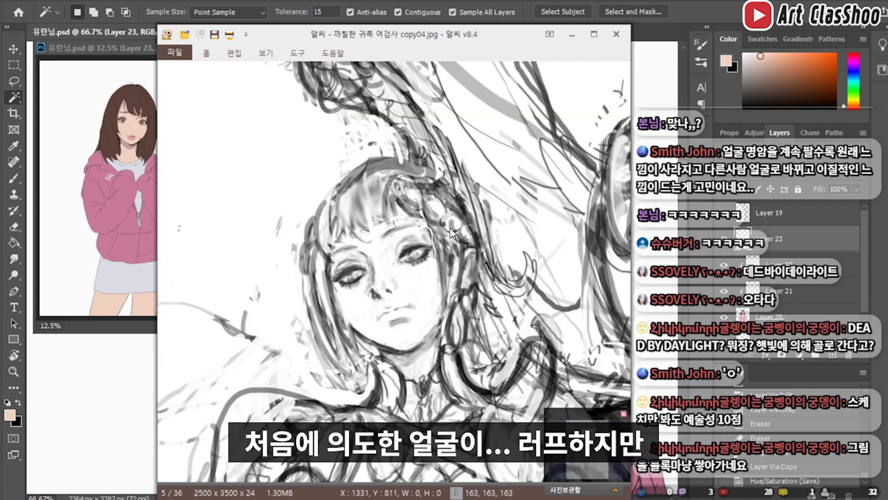
scroll(403, 227, "down", 4)
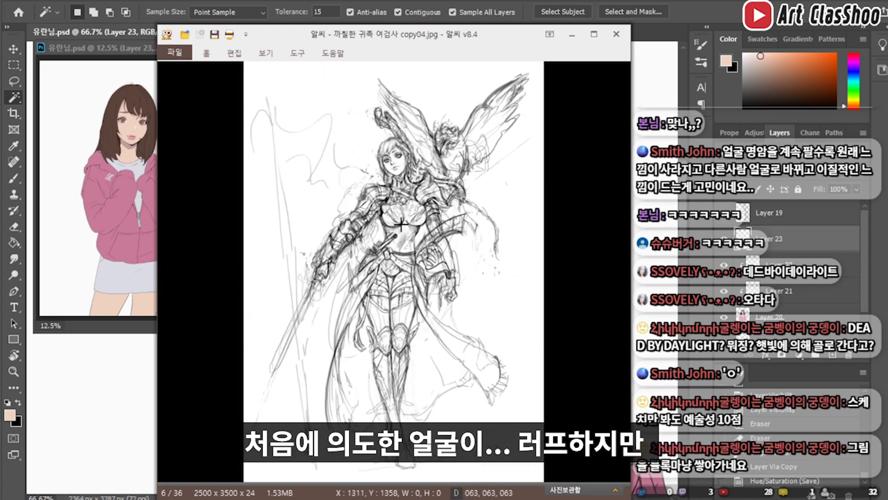
scroll(408, 194, "down", 3)
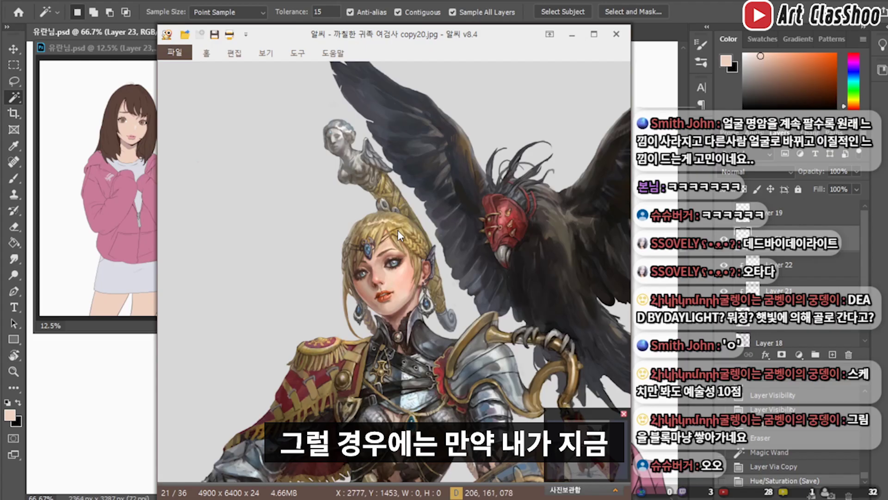
scroll(405, 278, "down", 2)
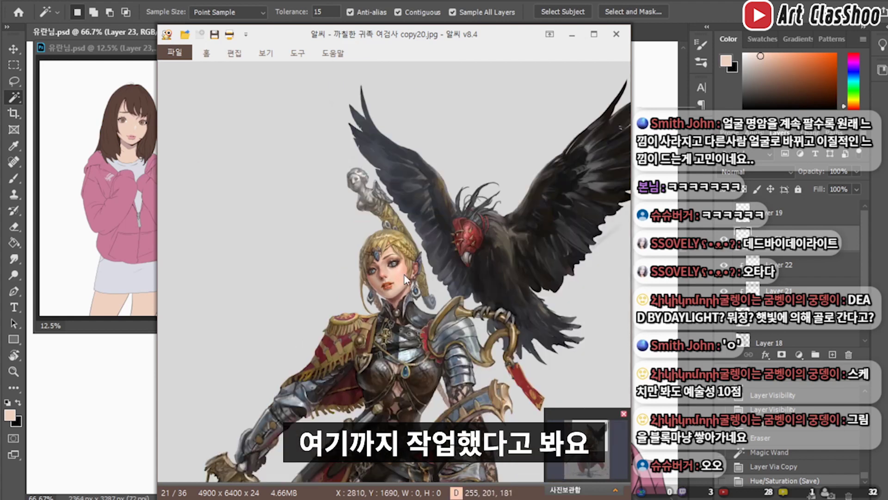
key("Left")
key("Left")
key("Left")
key("Left")
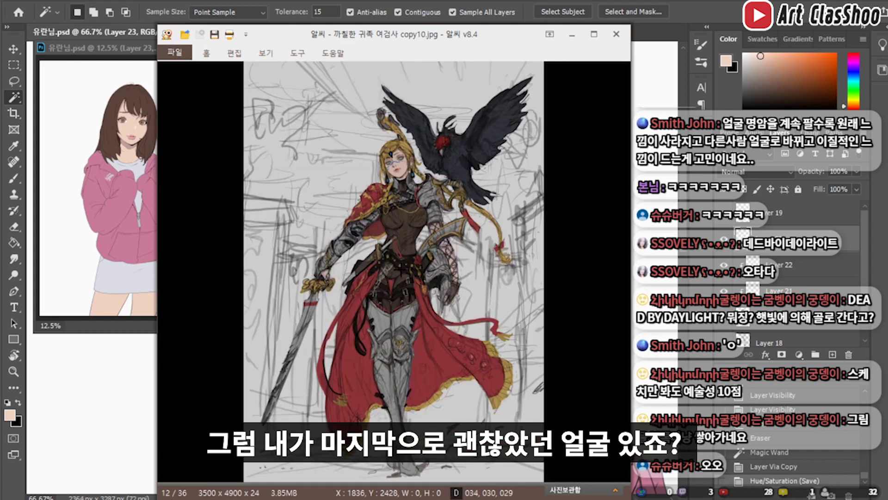
key("Left")
key("Left")
key("Left")
key("Right")
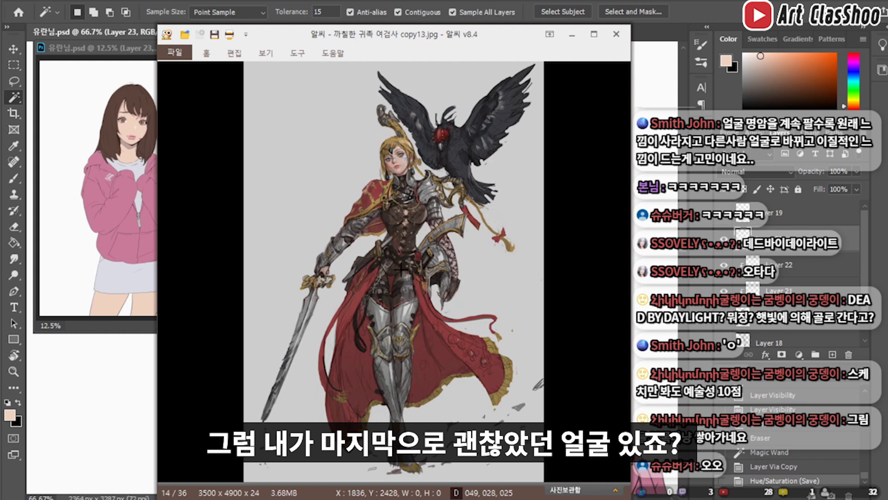
key("Right")
key("Right")
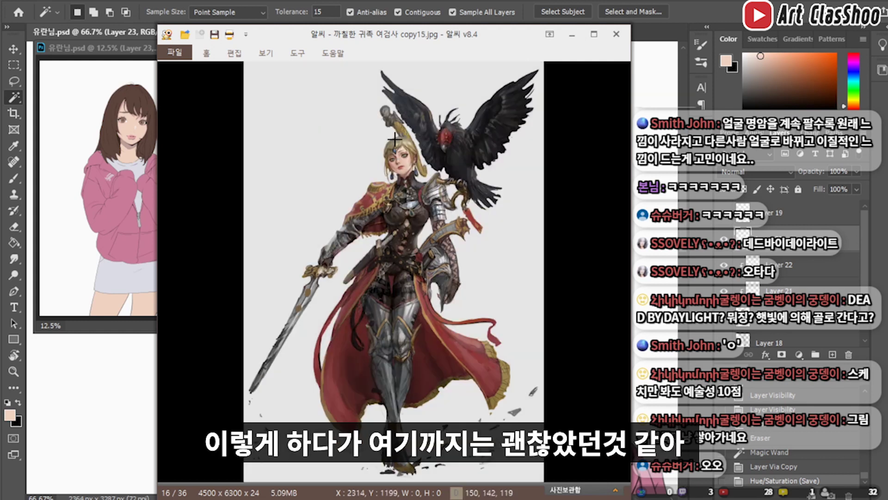
- Select a rectangle around the knight's face and zoom out to show the whole image
left_click_drag(378, 128, 418, 186)
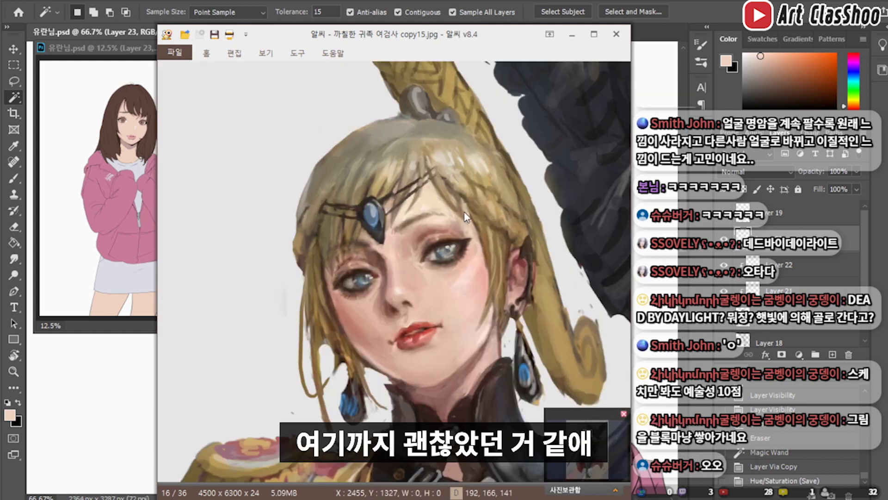
scroll(431, 195, "down", 1)
scroll(433, 227, "down", 2)
scroll(433, 227, "down", 1)
scroll(405, 225, "down", 1)
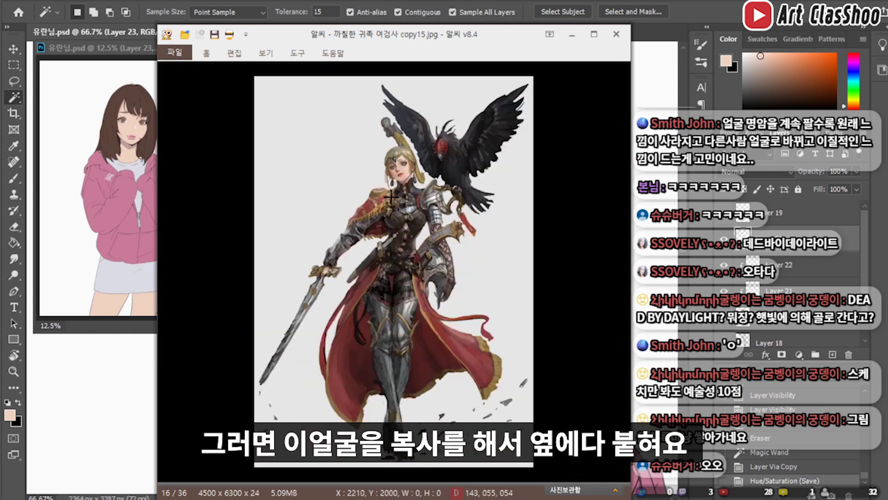
- Copy a rectangular selection of the knight's face from the viewer
left_click_drag(382, 137, 423, 194)
right_click(411, 182)
left_click(426, 178)
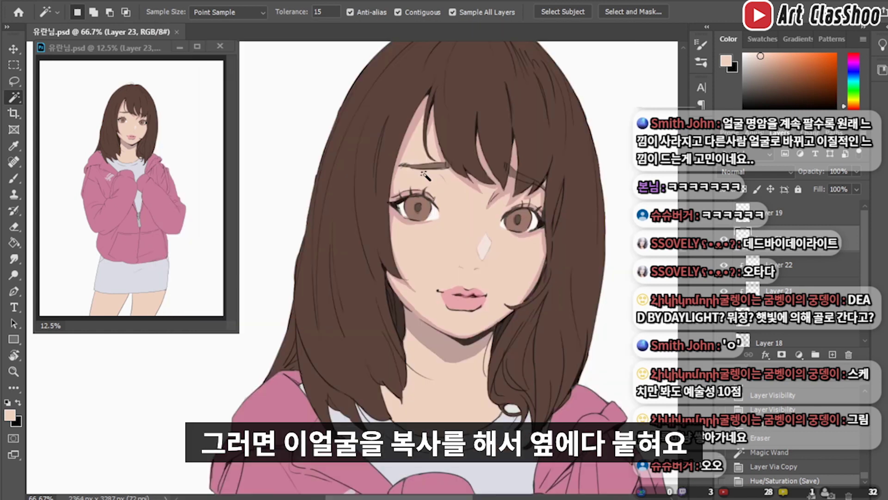
- Paste the knight face into the portrait and place it beside the girl's face
key("ctrl+v")
scroll(434, 211, "down", 1)
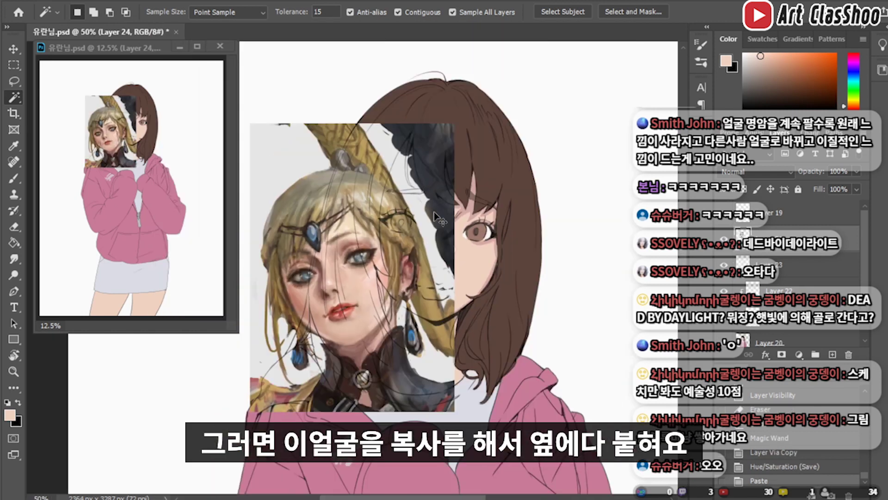
scroll(434, 212, "down", 1)
mouse_move(439, 220)
left_mouse_down()
mouse_move(519, 233)
mouse_move(628, 227)
left_mouse_up()
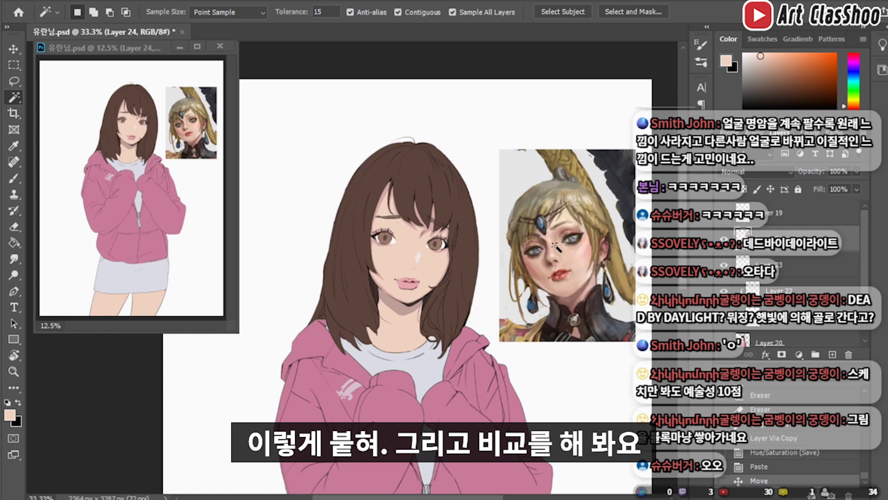
mouse_move(579, 246)
left_mouse_down()
mouse_move(546, 257)
mouse_move(565, 249)
left_mouse_up()
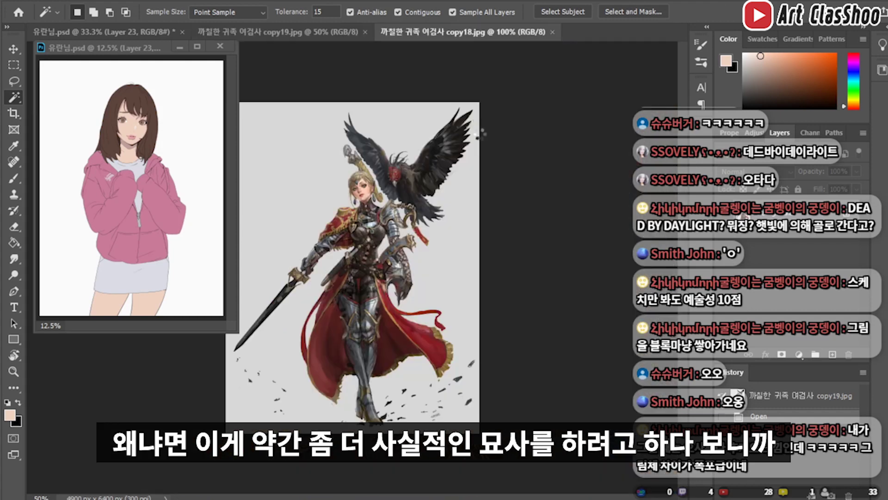
- Copy the knight's head from copy18 and paste it into copy19 as a new layer
key("m")
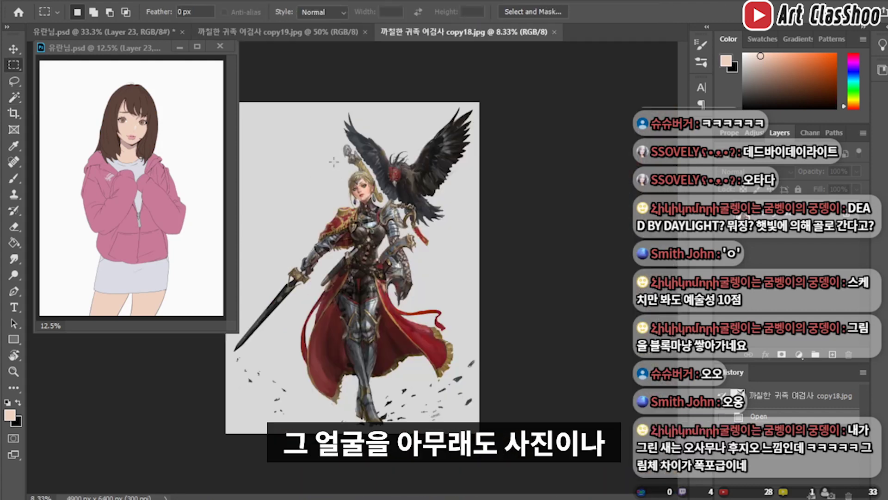
left_click_drag(333, 161, 386, 210)
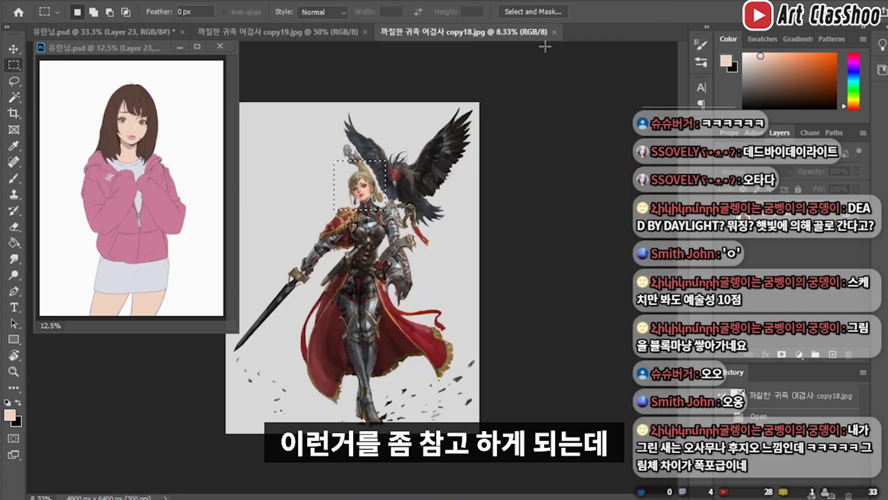
key("ctrl+c")
left_click(554, 32)
key("ctrl+v")
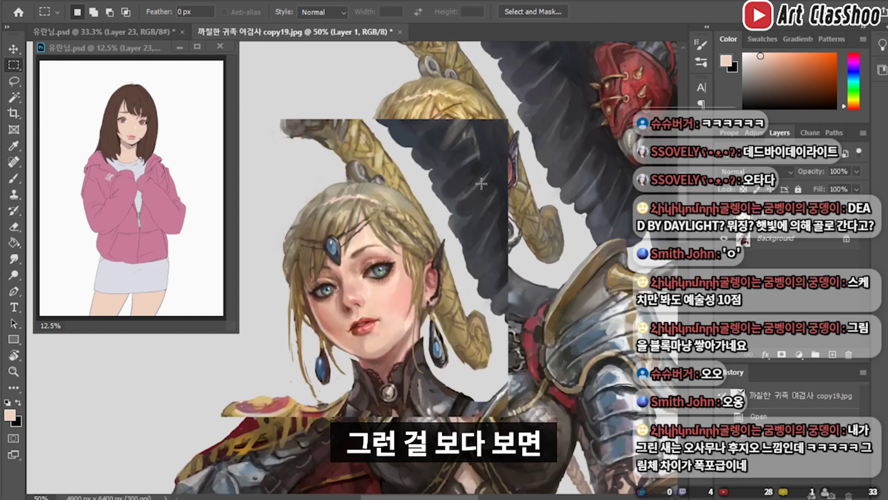
key("ctrl+minus")
key("ctrl+minus")
mouse_move(513, 259)
left_mouse_down()
mouse_move(426, 211)
mouse_move(433, 212)
left_mouse_up()
- Re-paste the earlier head and position it beside the current knight's face
key("Delete")
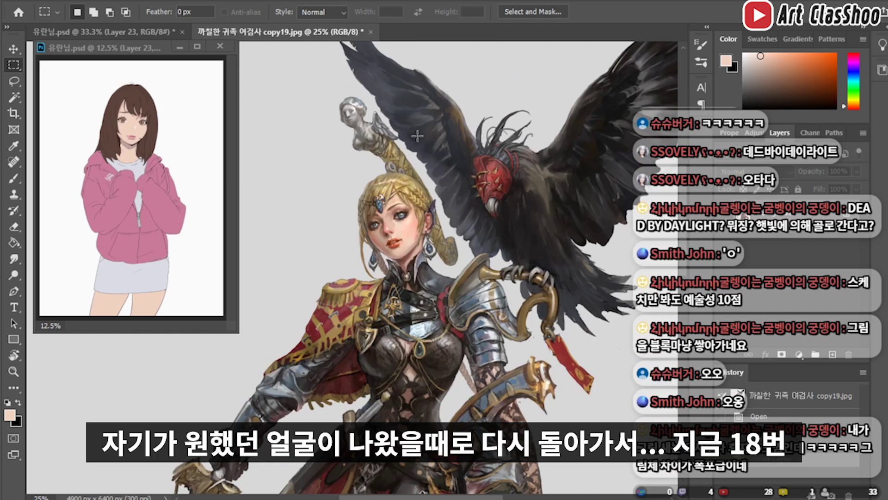
key("ctrl+v")
mouse_move(452, 235)
left_mouse_down()
mouse_move(410, 194)
mouse_move(415, 246)
mouse_move(506, 282)
left_mouse_up()
key("ctrl+plus")
key("ctrl+plus")
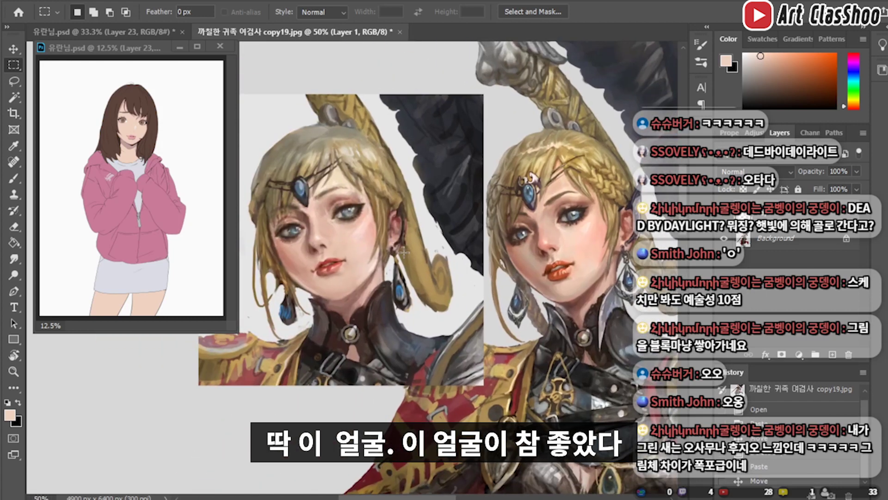
key("ctrl+minus")
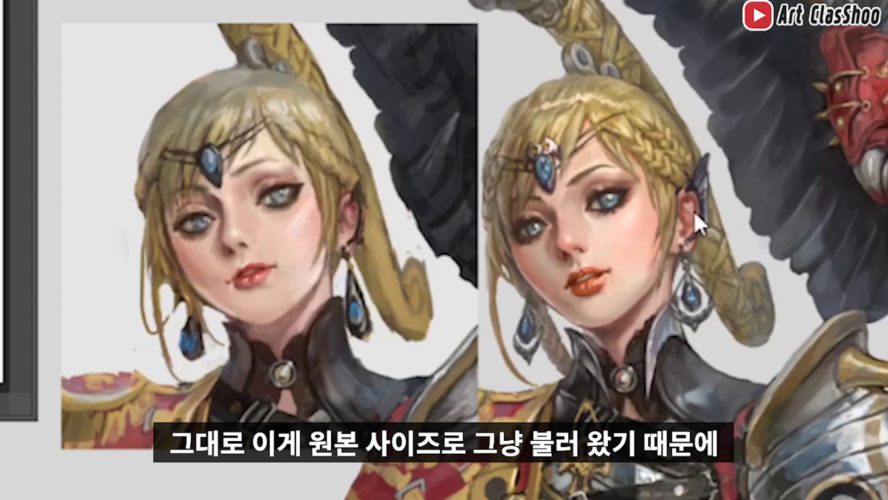
mouse_move(374, 240)
left_mouse_down()
mouse_move(301, 227)
mouse_move(338, 229)
left_mouse_up()
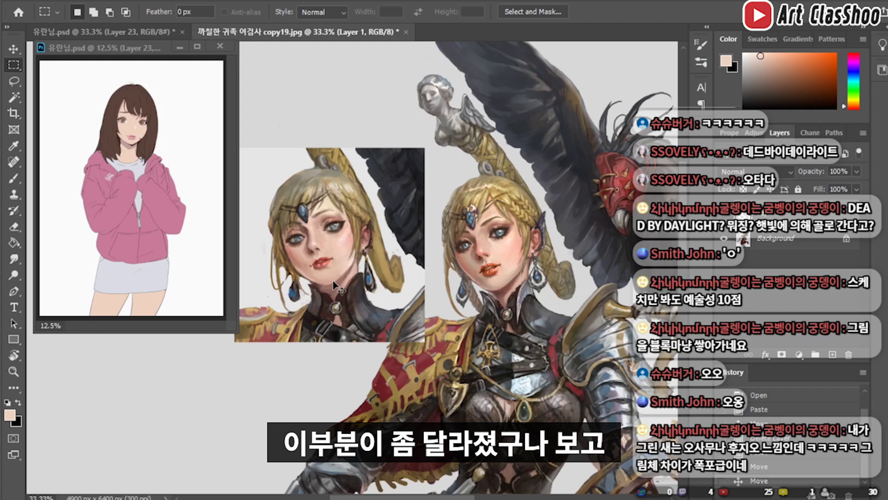
- Lay the earlier head over the knight's face at about 41% opacity
left_click_drag(332, 280, 501, 285)
left_click(854, 170)
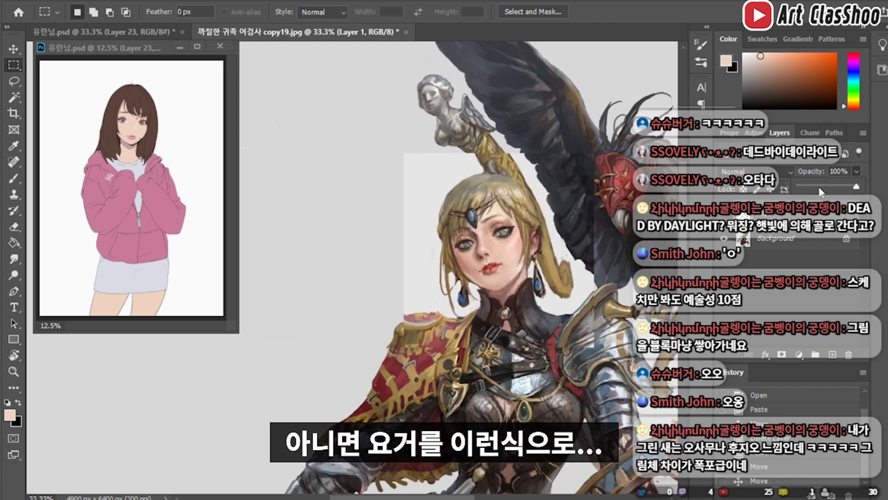
left_click(829, 187)
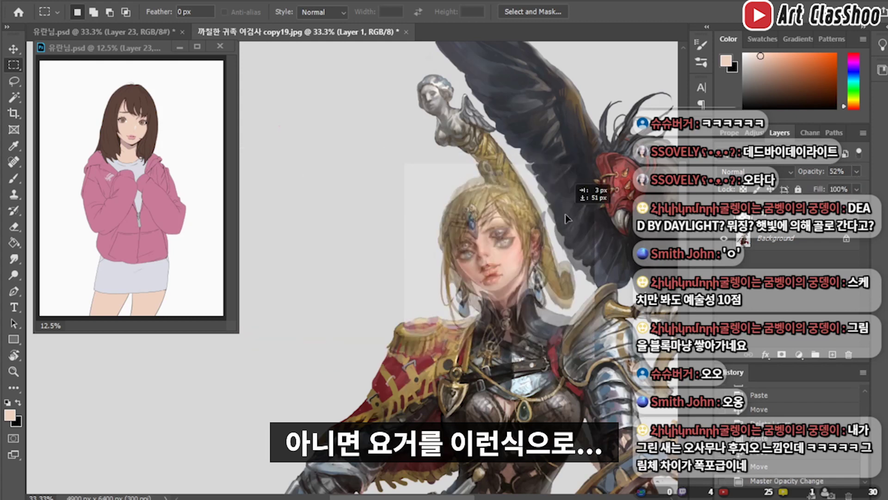
left_click_drag(548, 206, 561, 202)
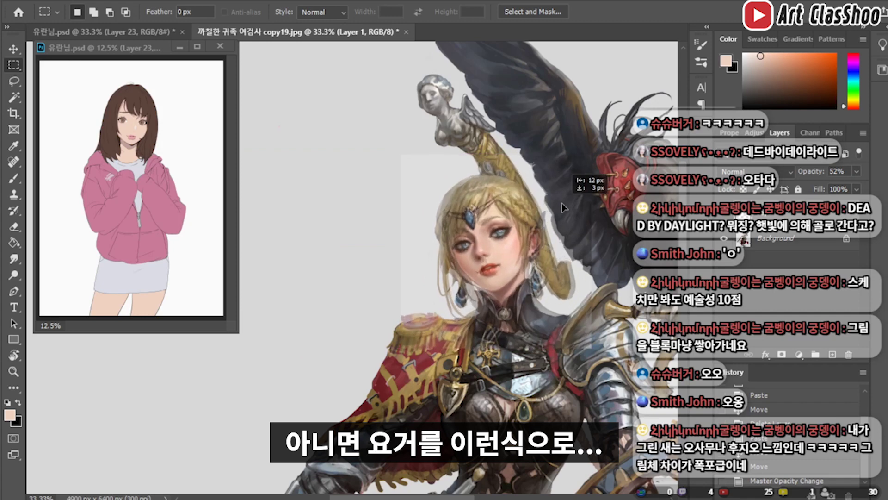
left_click(767, 277)
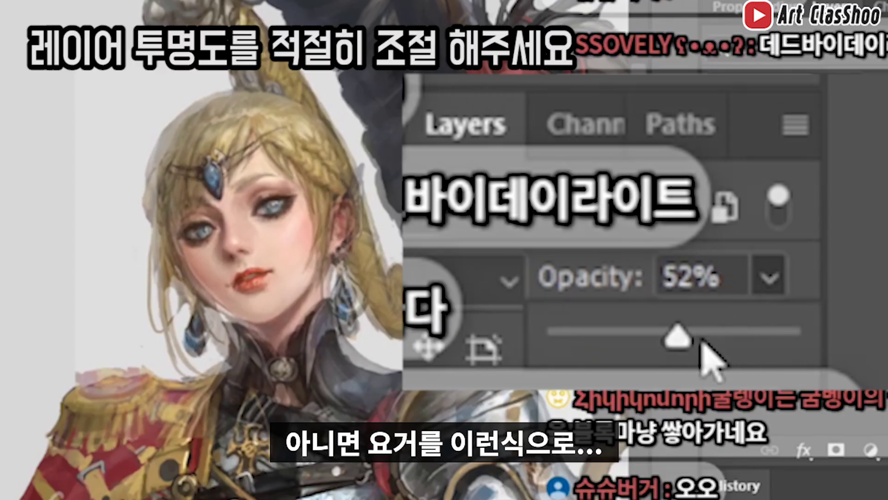
left_click_drag(680, 338, 717, 338)
left_click_drag(647, 354, 832, 184)
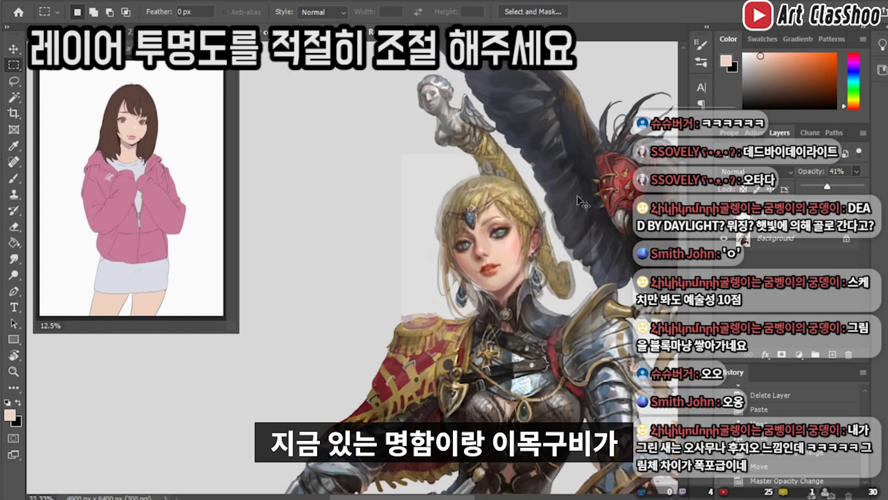
key("ctrl+plus")
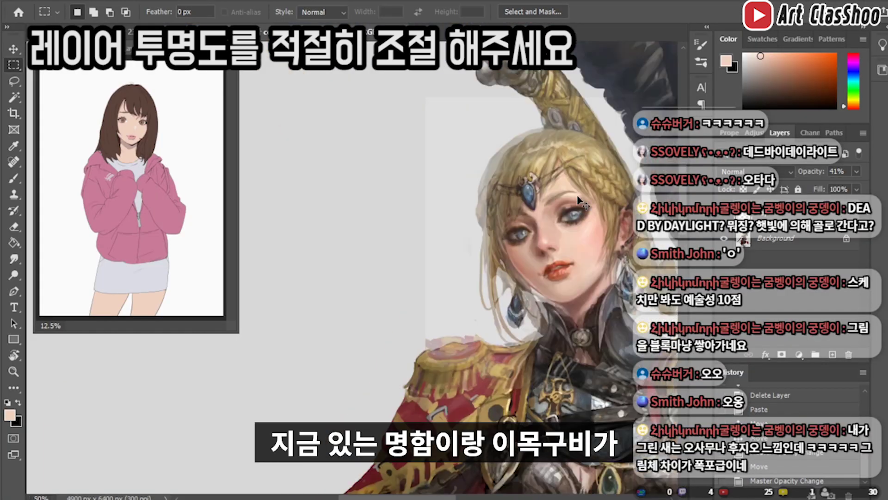
left_click_drag(570, 202, 453, 191)
- Toggle the overlay head's visibility repeatedly to compare the two faces
left_click(723, 218)
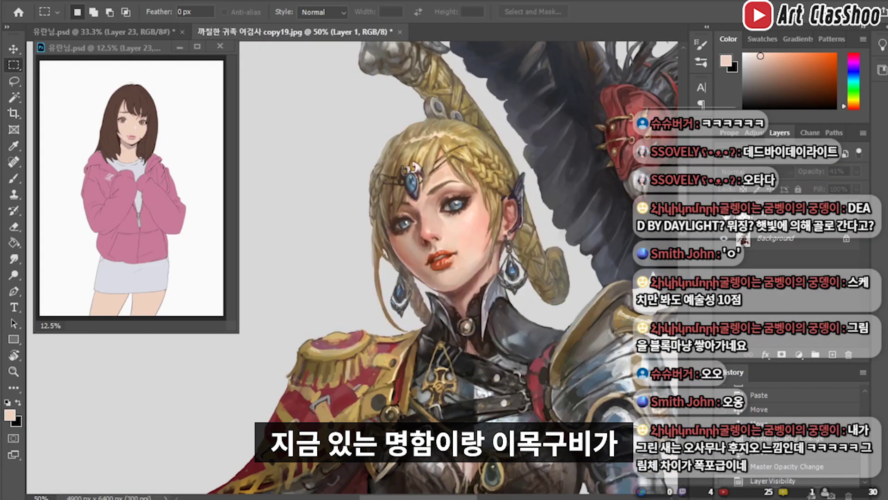
left_click(724, 217)
left_click(724, 217)
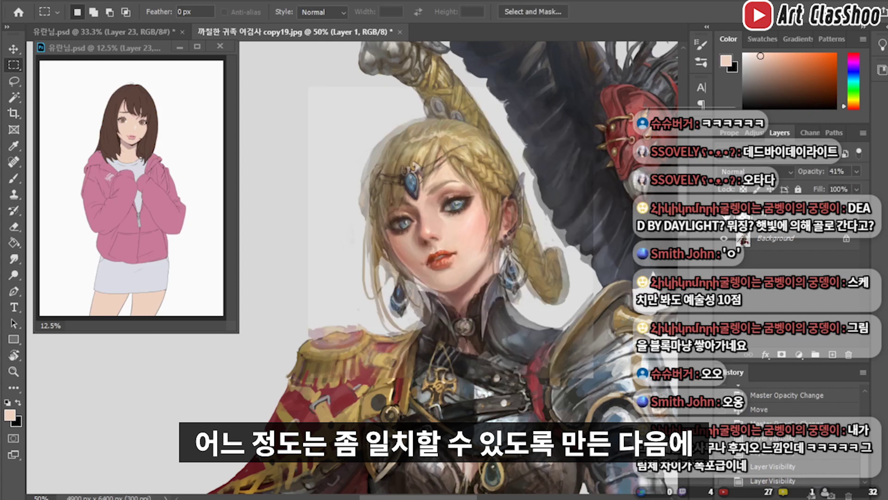
left_click(724, 217)
left_click(724, 217)
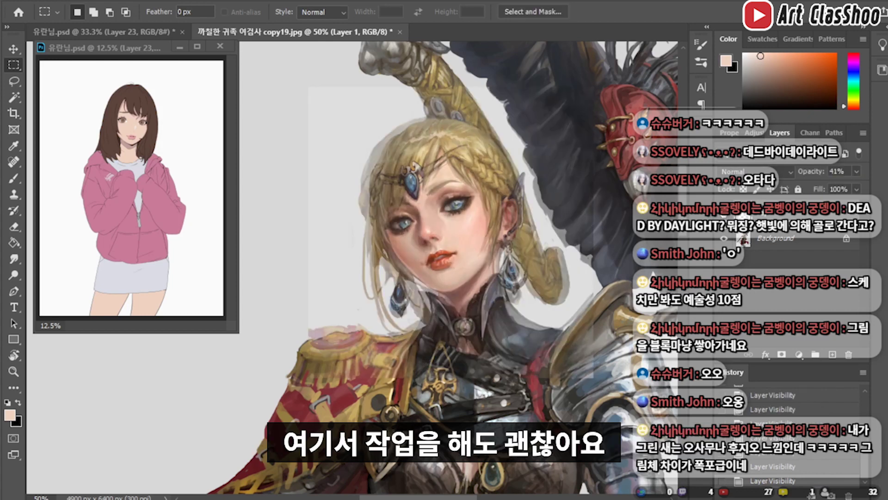
left_click(723, 217)
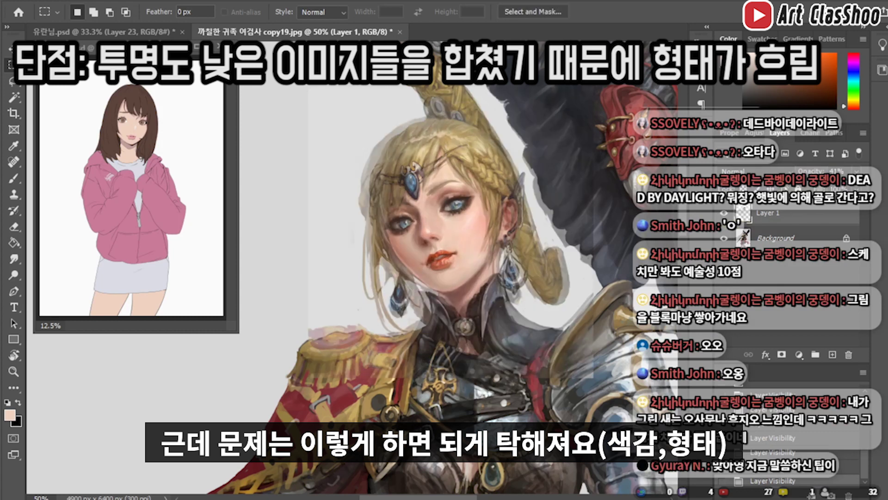
- Erase overlay strokes left of the hair and right of the neck with a size-90 eraser
key("e")
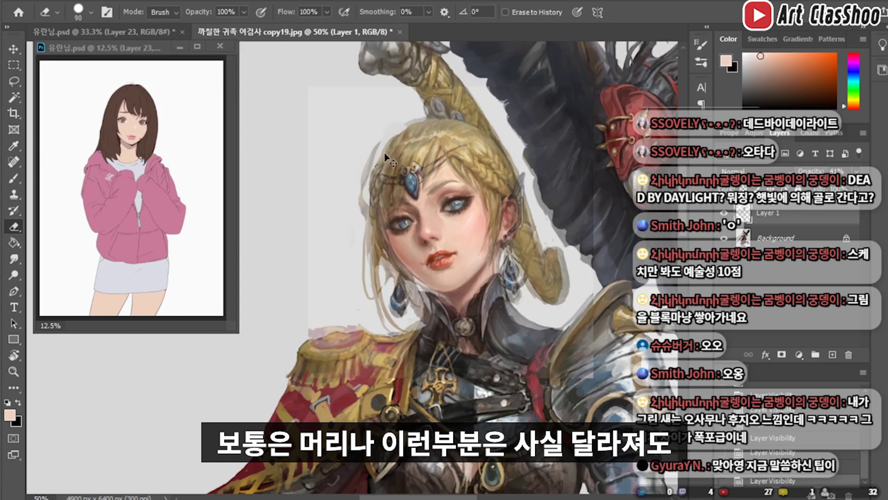
key("bracketright")
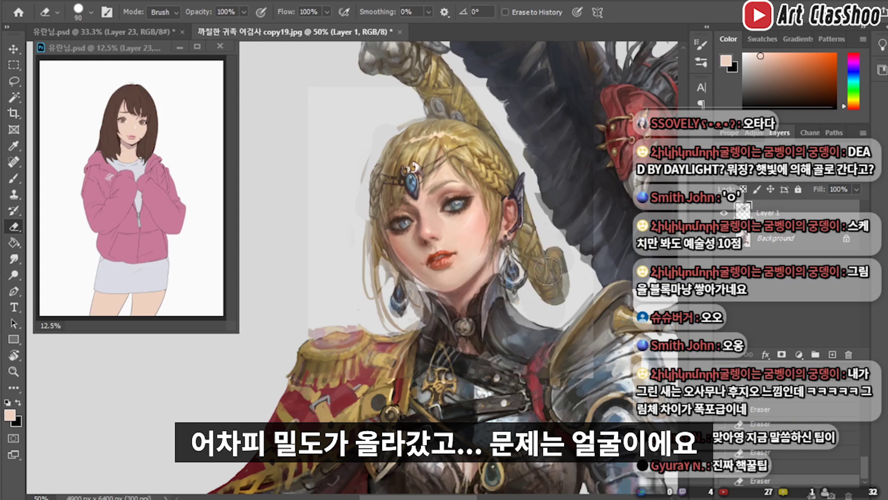
left_click_drag(375, 331, 365, 224)
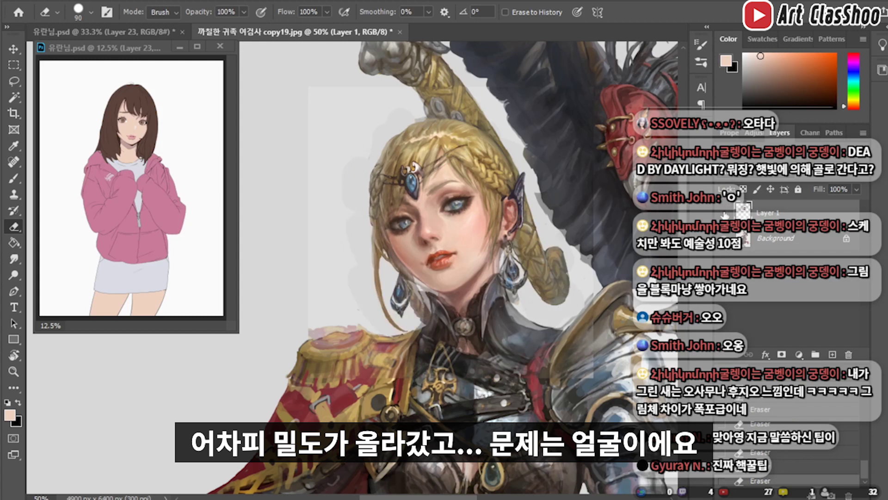
left_click_drag(499, 296, 522, 283)
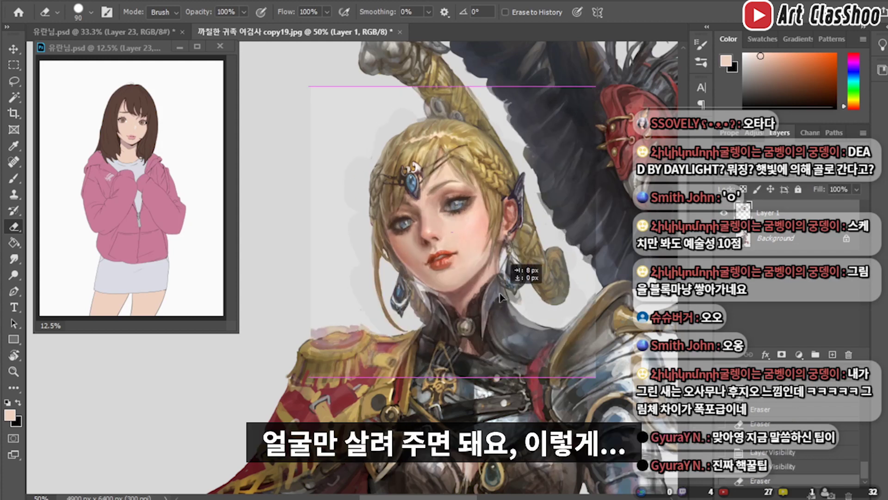
left_click(722, 214)
key("Left")
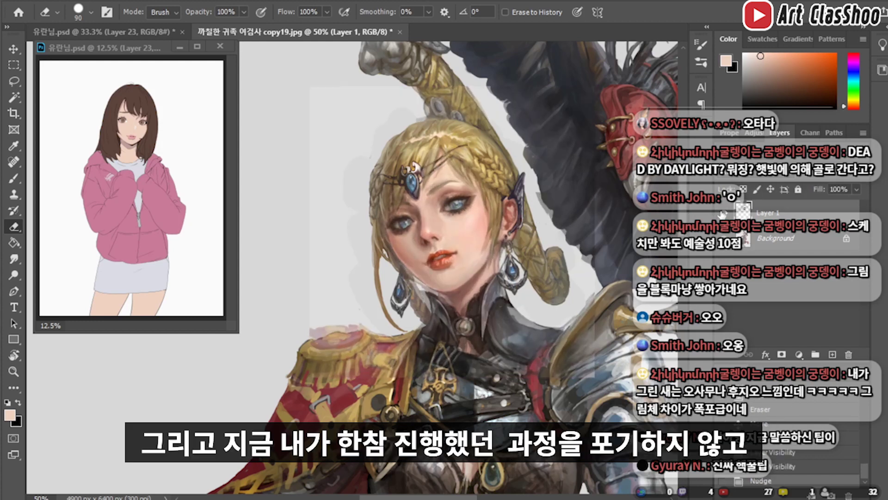
- Erase overlay shading around the neck, collar and left epaulette, then check it at 100% opacity
left_click_drag(523, 289, 455, 320)
mouse_move(370, 287)
left_mouse_down()
mouse_move(447, 316)
mouse_move(509, 296)
left_mouse_up()
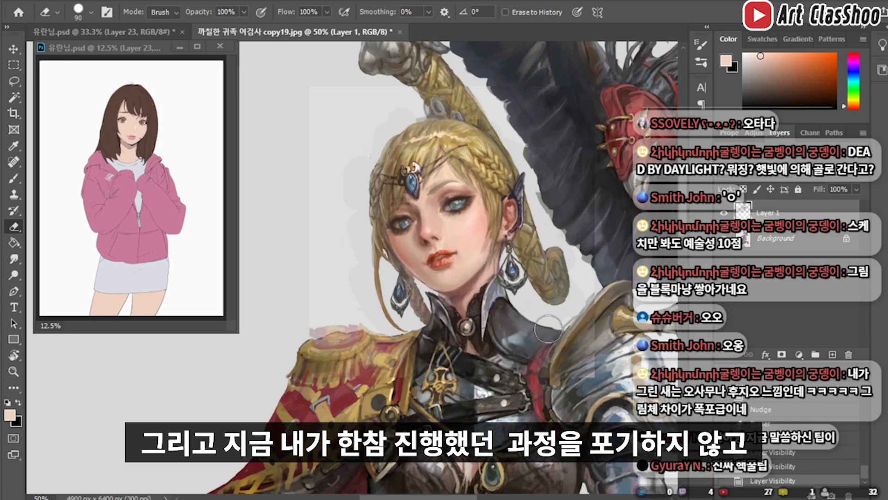
left_click_drag(374, 300, 400, 280)
left_click_drag(370, 324, 319, 347)
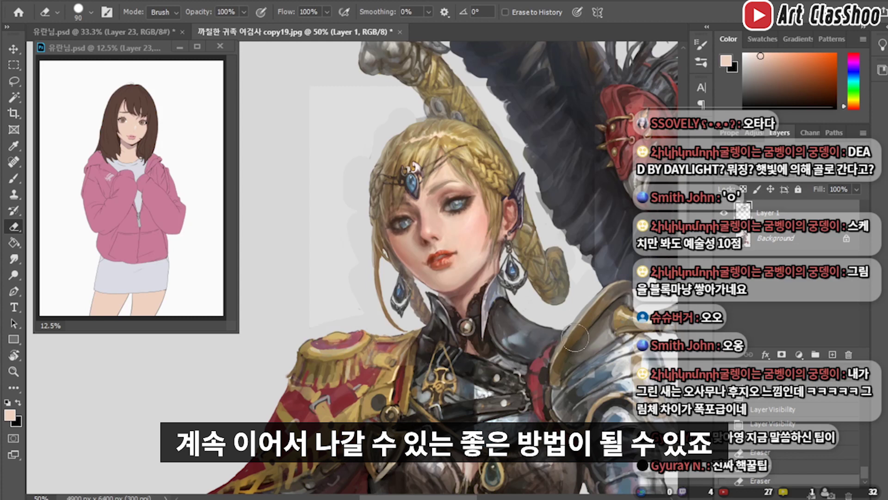
left_click_drag(574, 347, 534, 402)
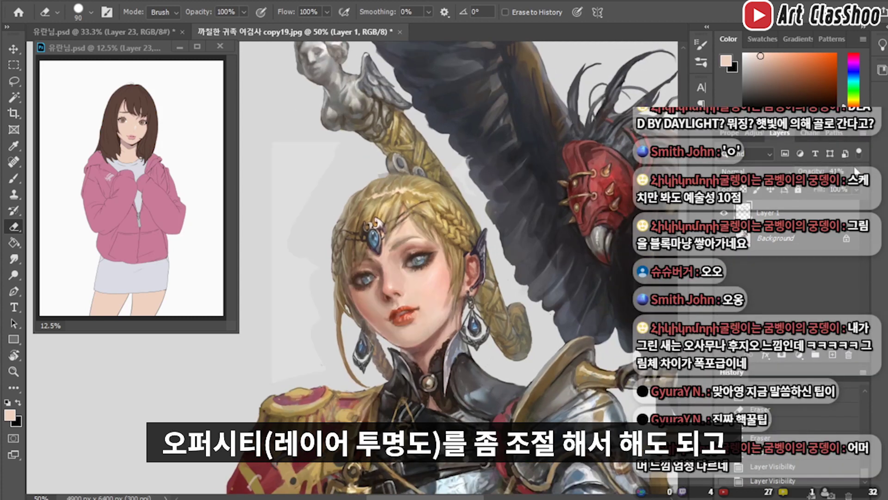
left_click_drag(856, 170, 860, 188)
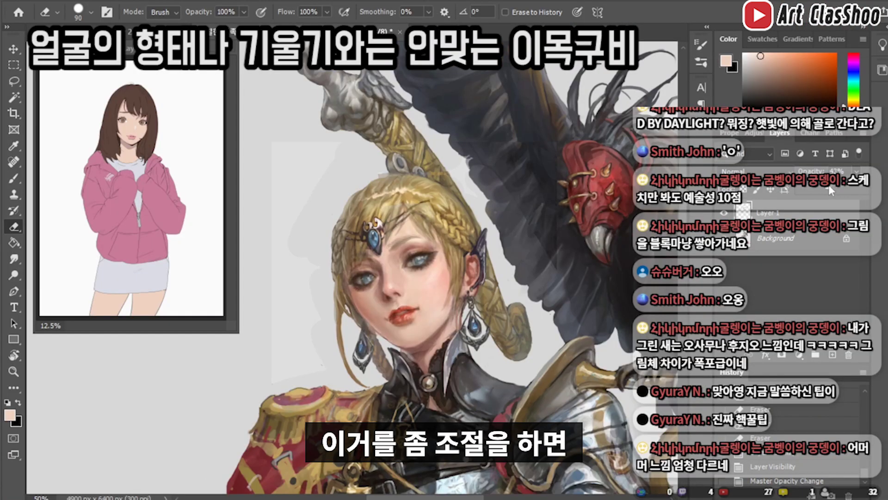
- Set the overlay to 52% opacity and transform it to 97.83% width, rotated −1.15°
left_click_drag(829, 190, 832, 188)
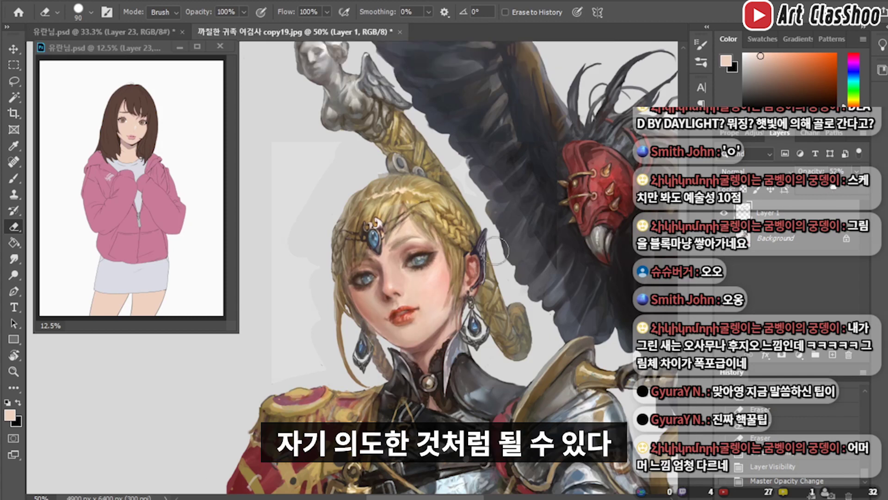
key("ctrl+t")
left_click_drag(273, 287, 276, 291)
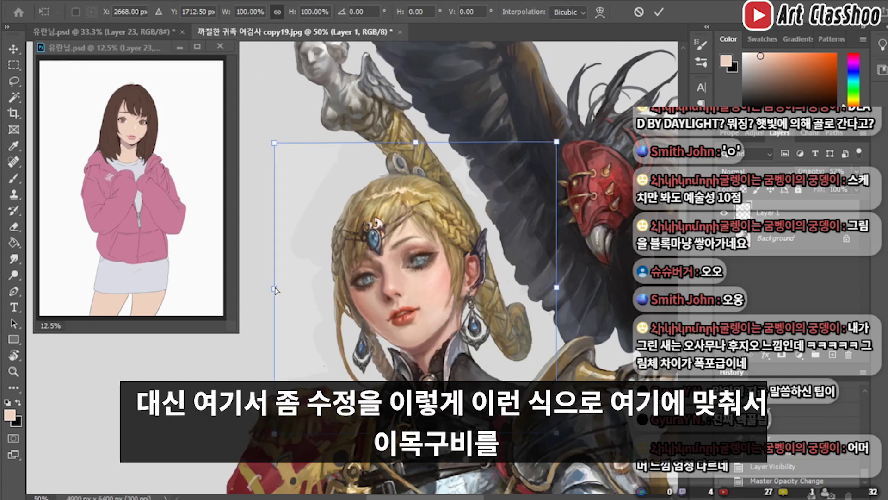
left_click_drag(556, 289, 555, 286)
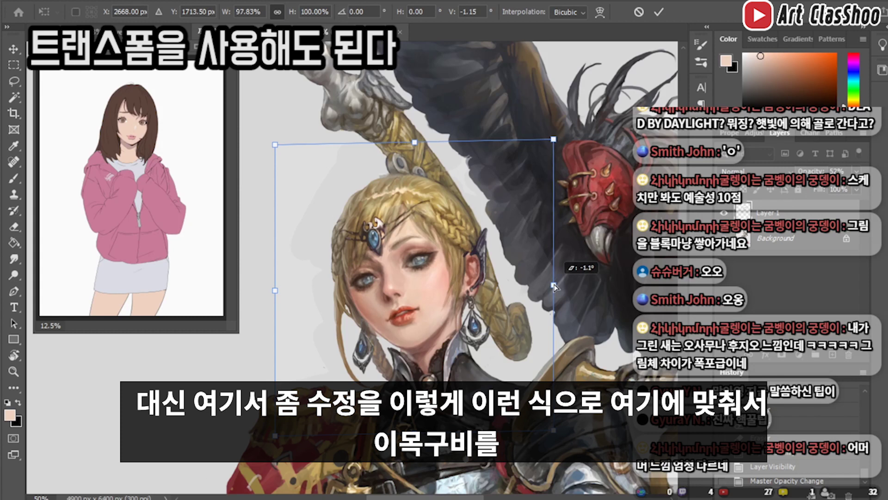
key("e")
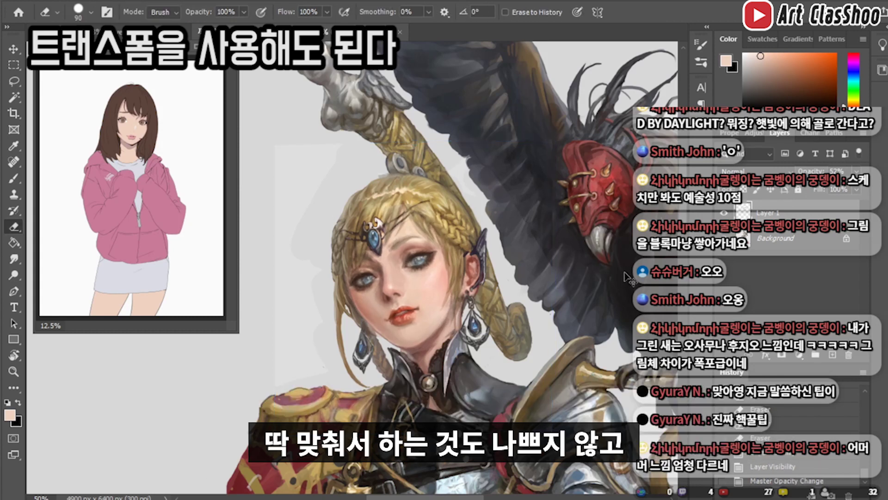
key("ctrl+minus")
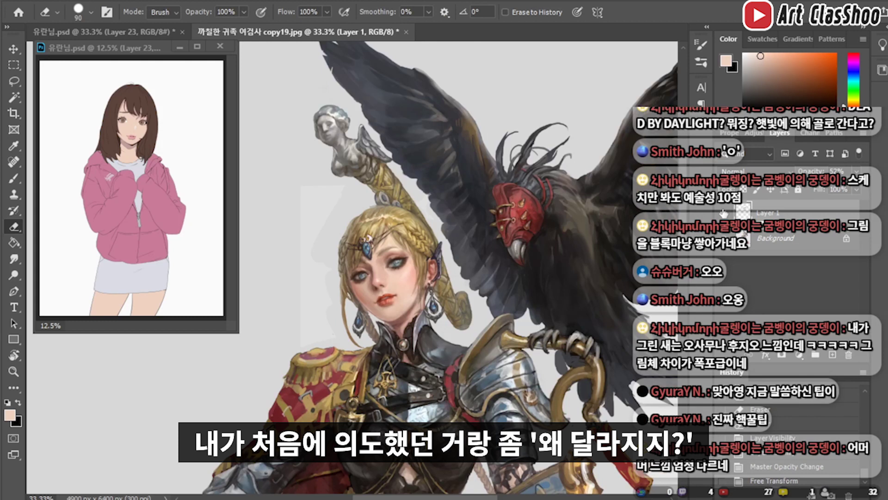
- Toggle the overlay layer off and on to compare the faces
left_click(724, 213)
left_click(723, 213)
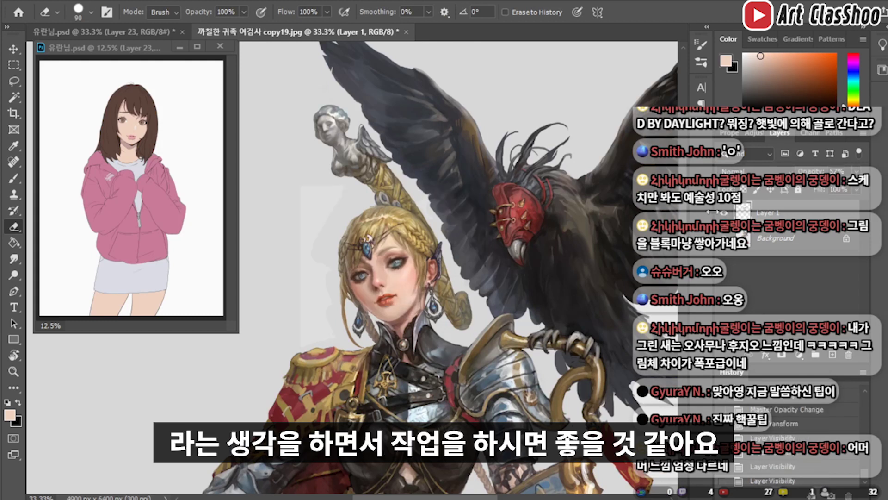
left_click(723, 214)
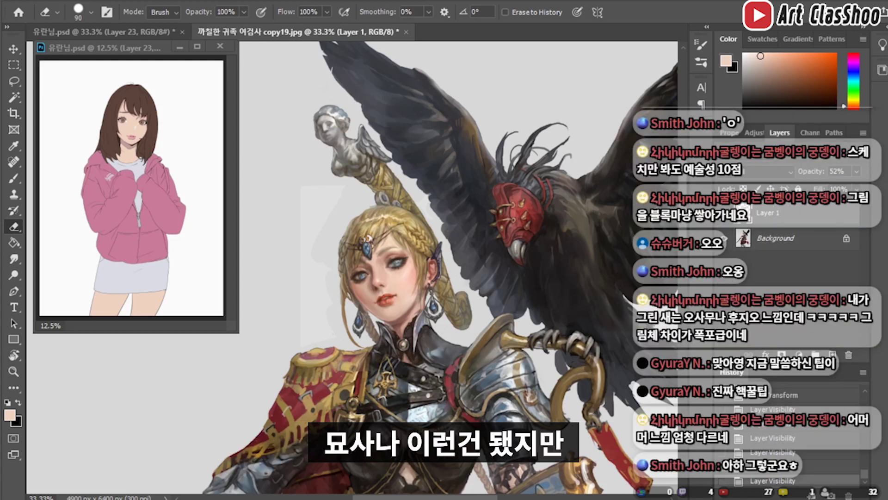
- Zoom in on the face, show the earlier version faintly, then make Background the active layer
key("ctrl+plus")
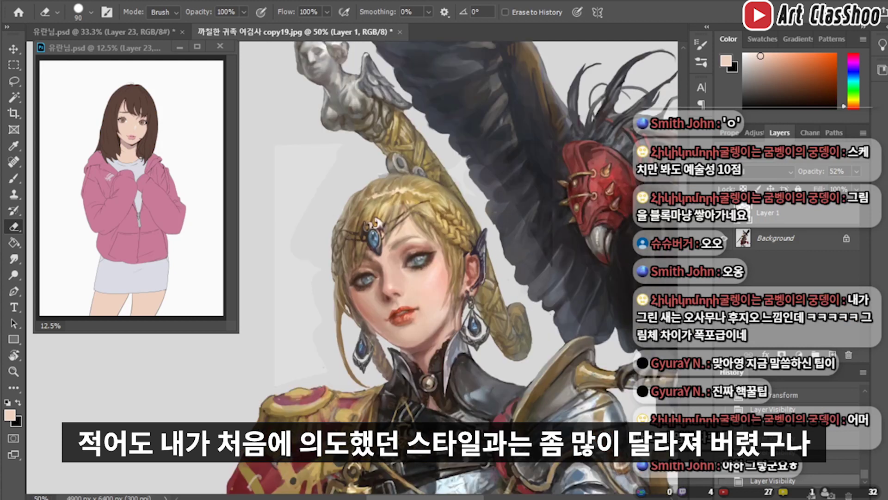
left_click_drag(465, 269, 469, 245)
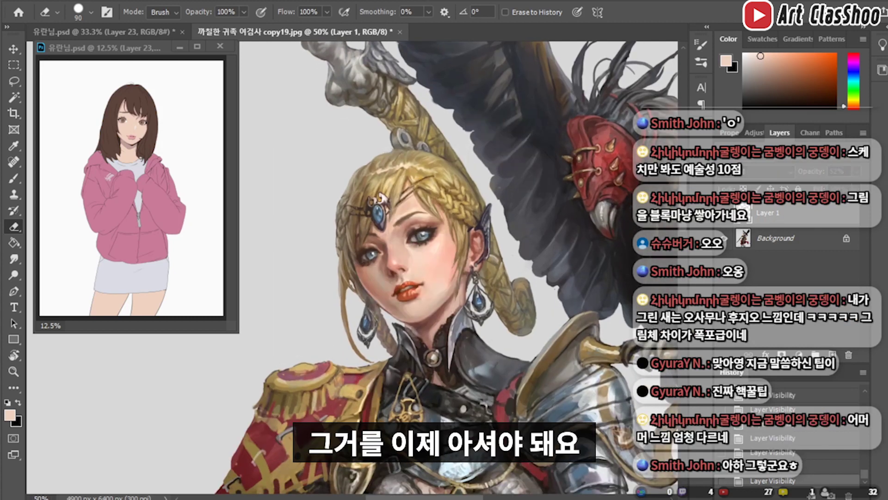
key("ctrl+comma")
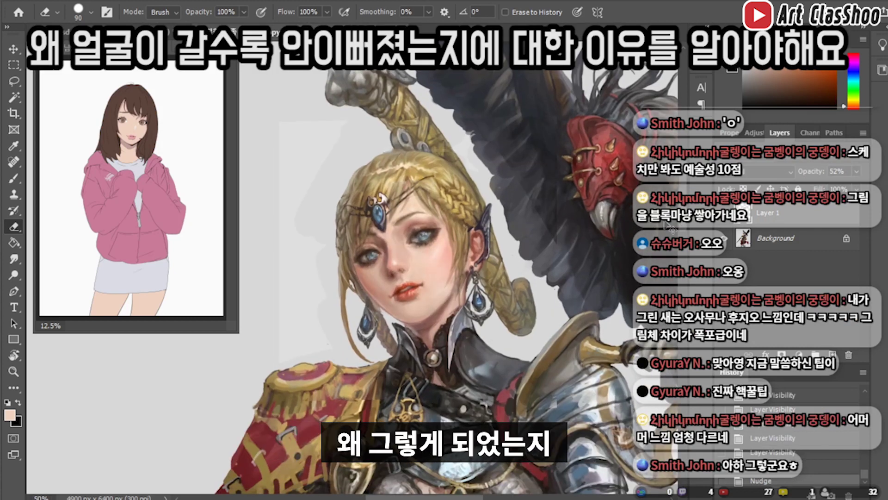
key("ctrl+minus")
key("alt+bracketleft")
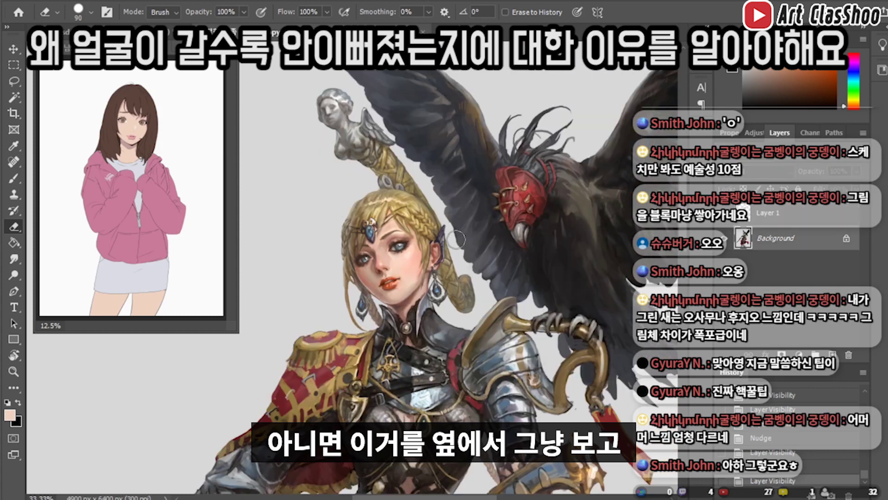
- Paste the earlier face copy beside the original face and sample a brown skin tone near the eye
key("l")
key("ctrl+v")
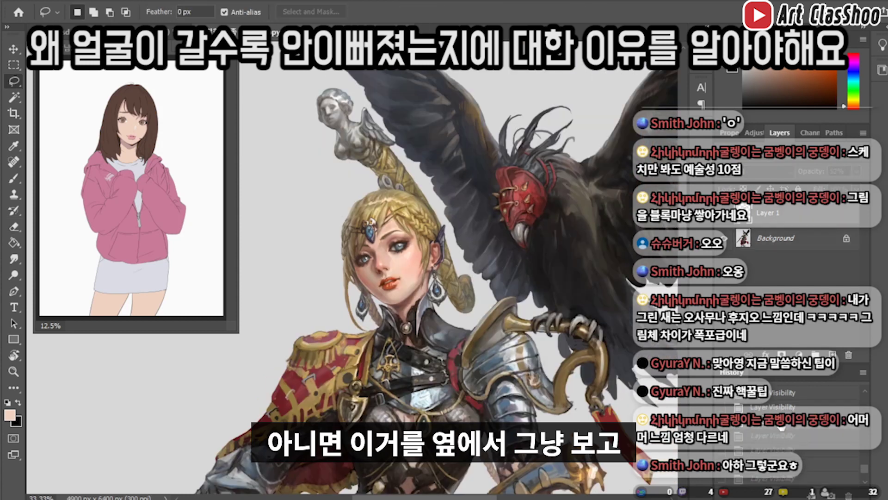
mouse_move(381, 231)
left_mouse_down()
mouse_move(312, 267)
mouse_move(607, 254)
left_mouse_up()
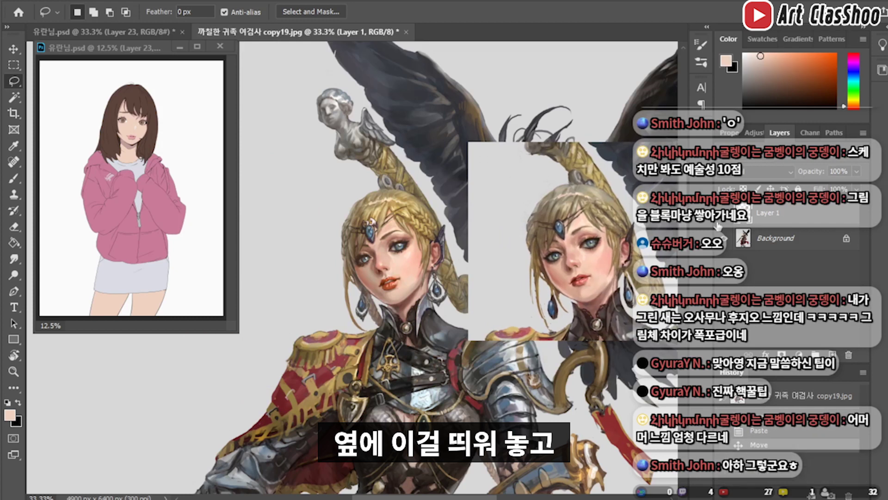
key("b")
scroll(448, 254, "up", 1)
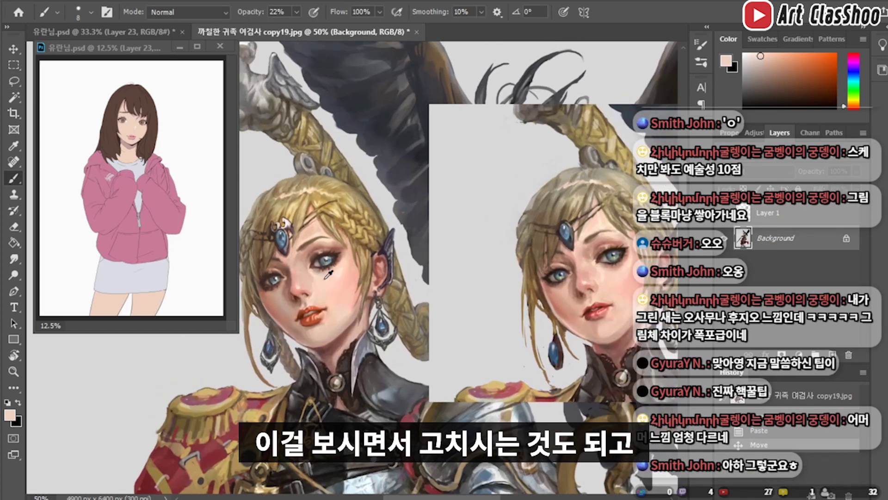
left_click(328, 274, "alt")
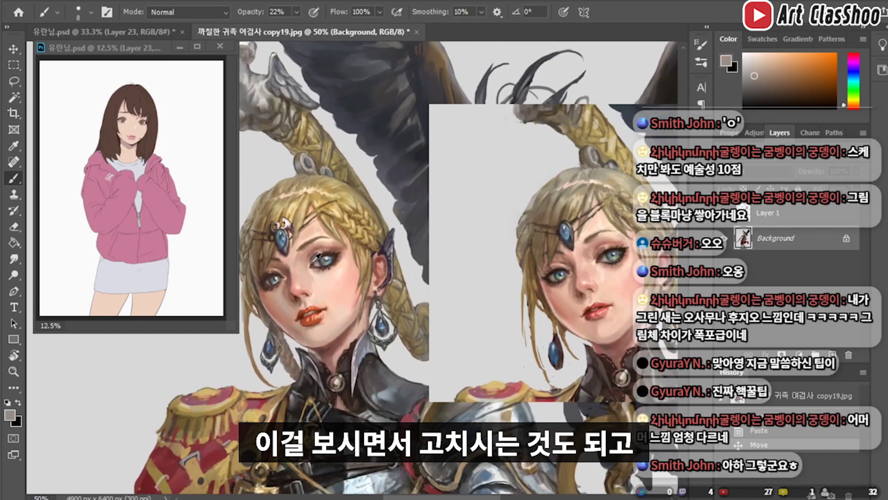
- Lasso the eye and cheek area, then delete the pasted face copy layer
key("l")
left_click_drag(289, 301, 278, 322)
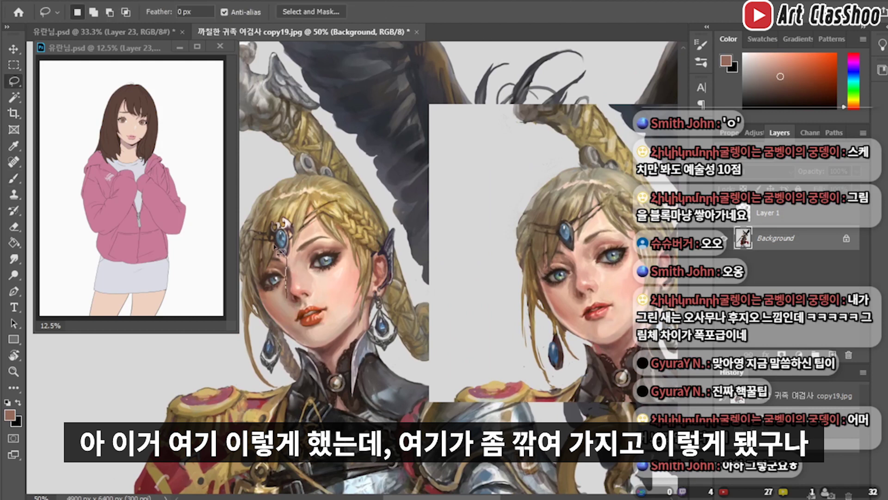
scroll(541, 324, "right", 1)
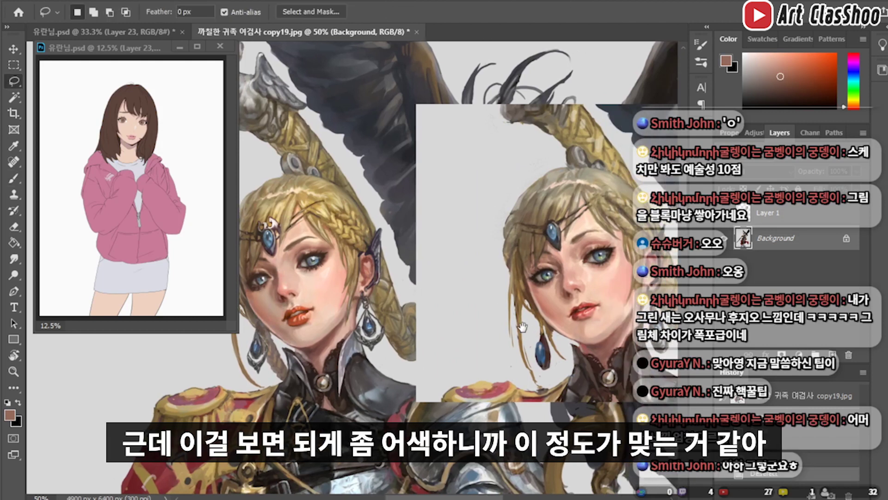
left_click_drag(434, 335, 449, 334)
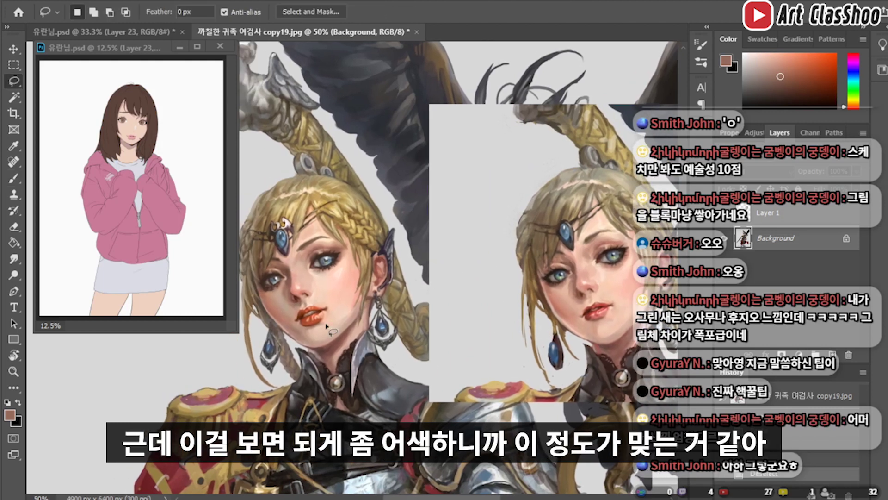
key("ctrl+minus")
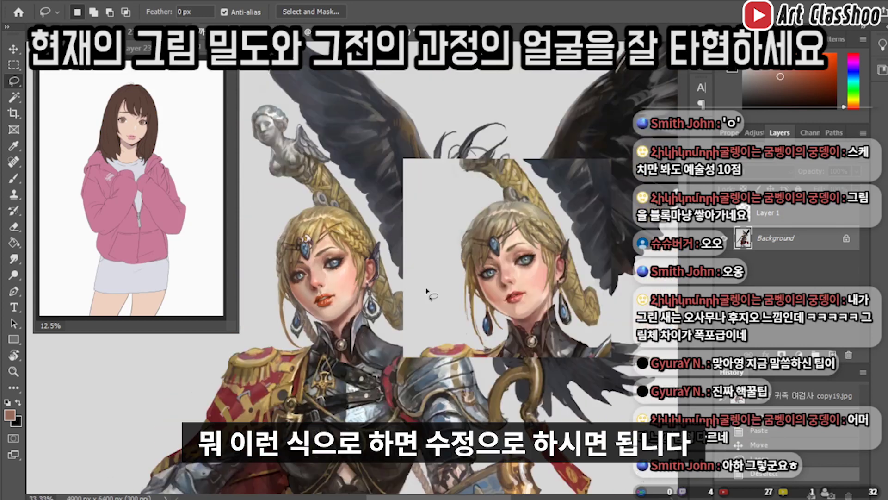
key("Delete")
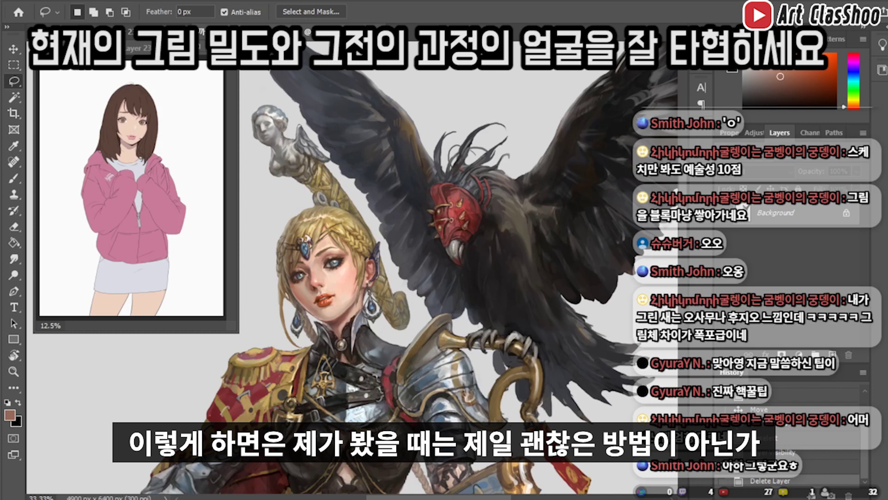
scroll(796, 435, "up", 5)
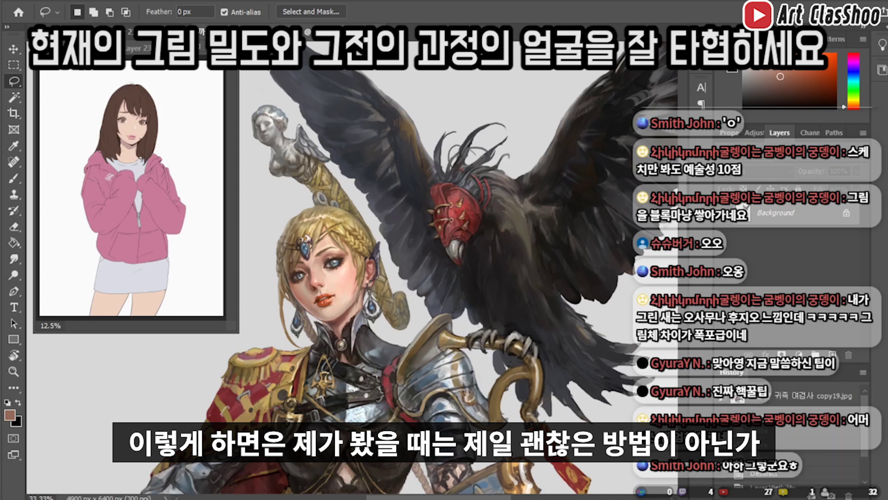
key("ctrl+plus")
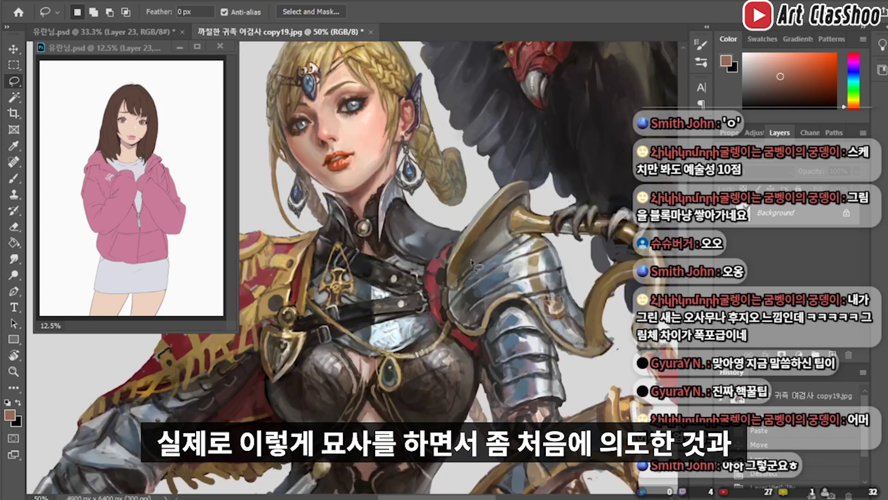
key("alt+Tab")
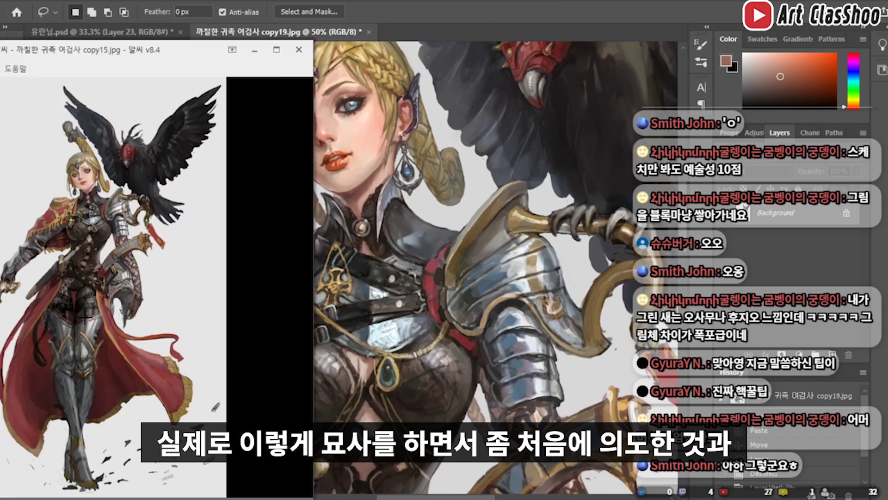
left_click_drag(112, 374, 112, 373)
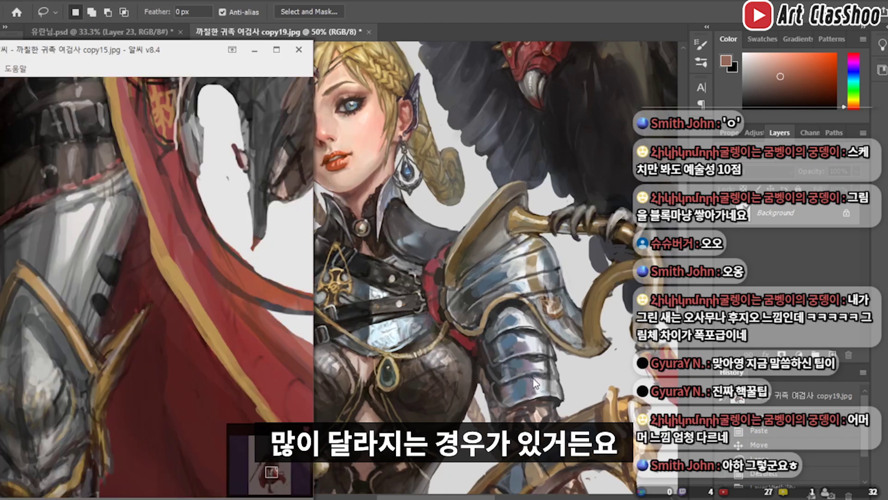
key("alt+Tab")
mouse_move(535, 383)
left_mouse_down()
mouse_move(443, 218)
mouse_move(436, 137)
left_mouse_up()
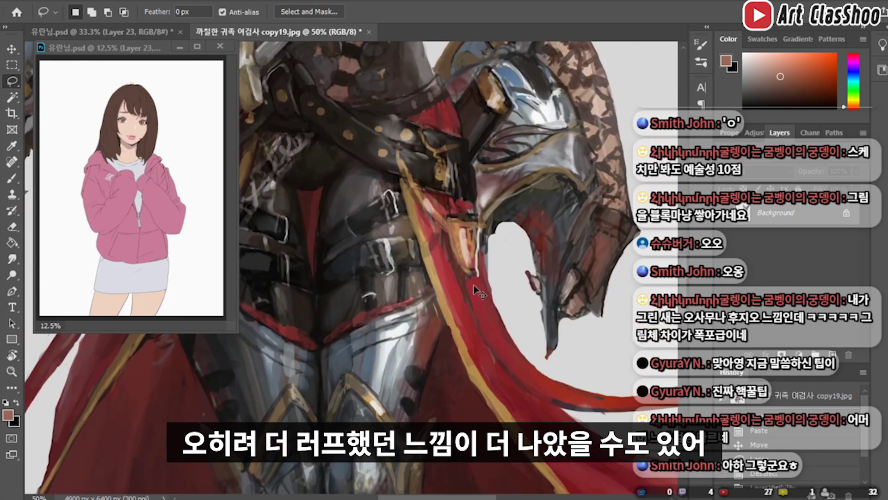
key("ctrl+minus")
key("ctrl+minus")
key("alt+Tab")
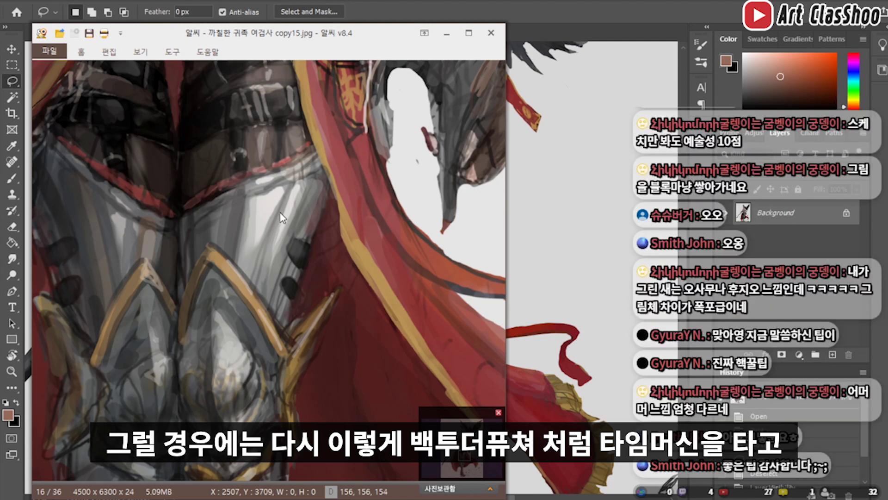
scroll(279, 213, "down", 2)
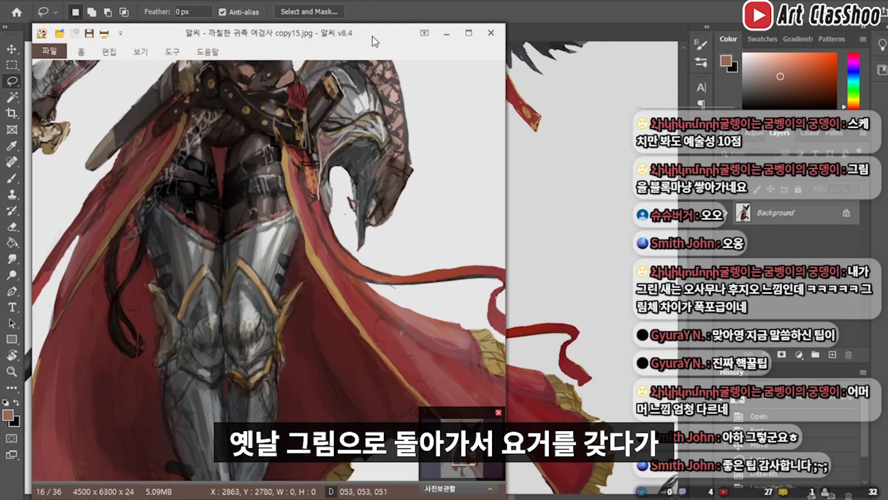
left_click_drag(375, 39, 223, 64)
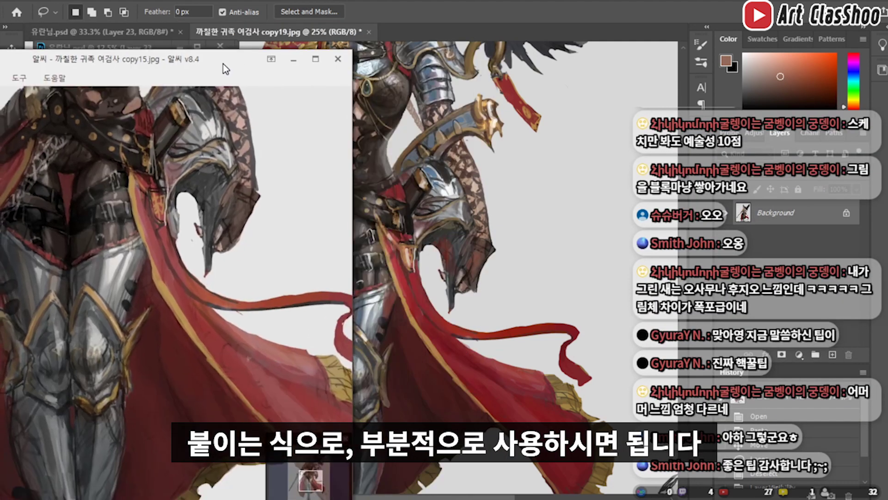
key("Escape")
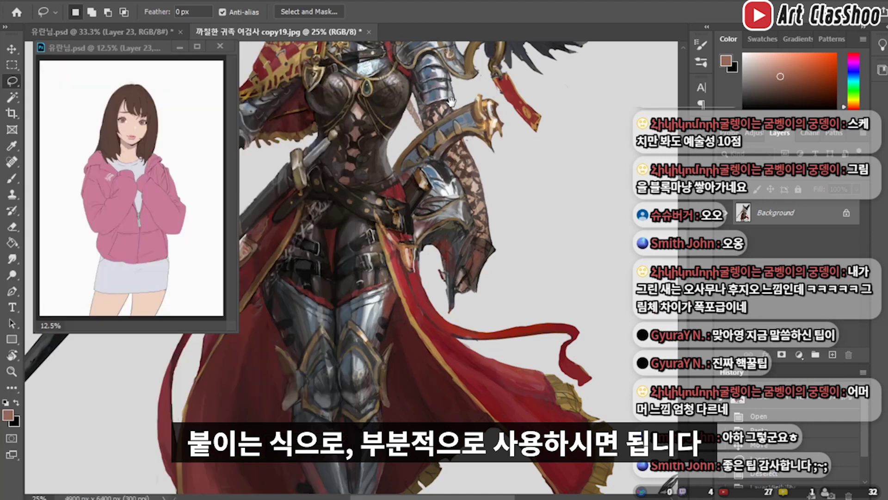
scroll(472, 283, "up", 5)
scroll(472, 283, "up", 5)
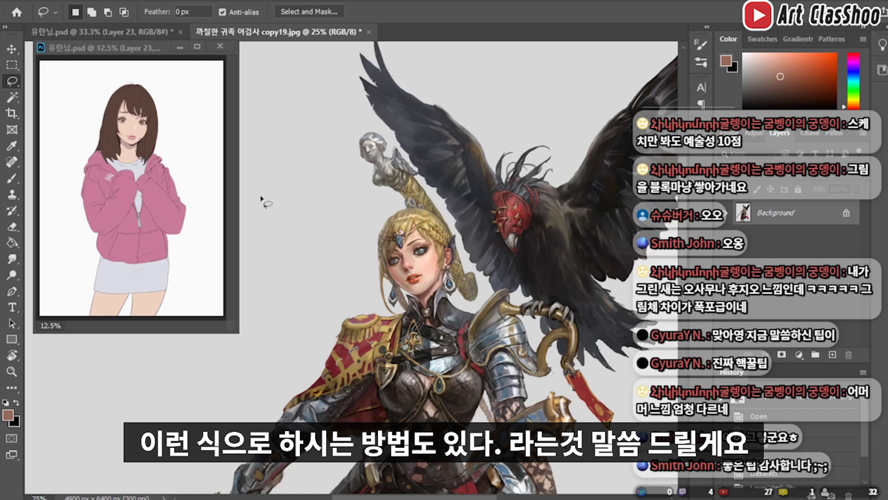
mouse_move(435, 184)
left_mouse_down()
mouse_move(392, 137)
mouse_move(418, 187)
left_mouse_up()
key("ctrl+plus")
key("ctrl+plus")
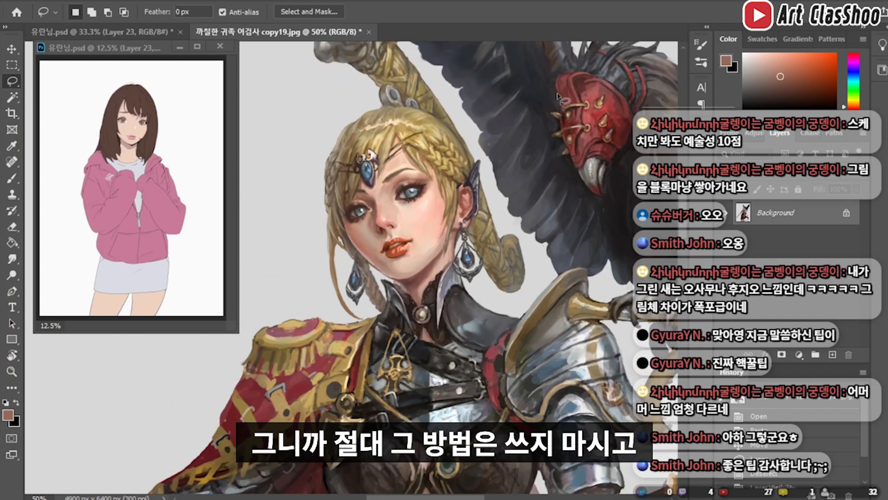
left_click_drag(527, 104, 501, 149)
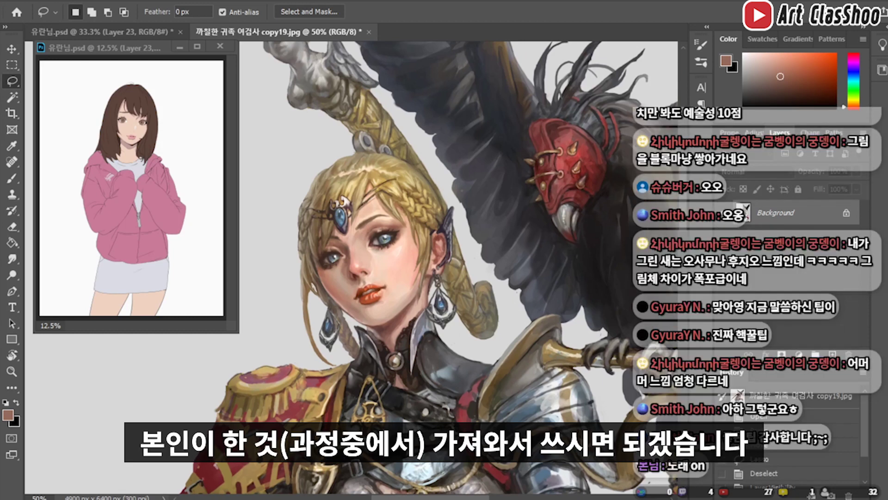
left_click_drag(457, 208, 469, 223)
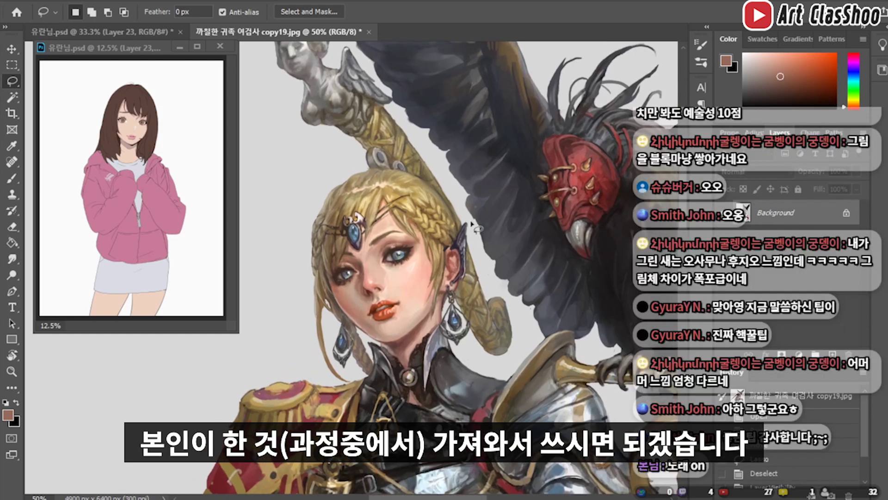
key("ctrl+minus")
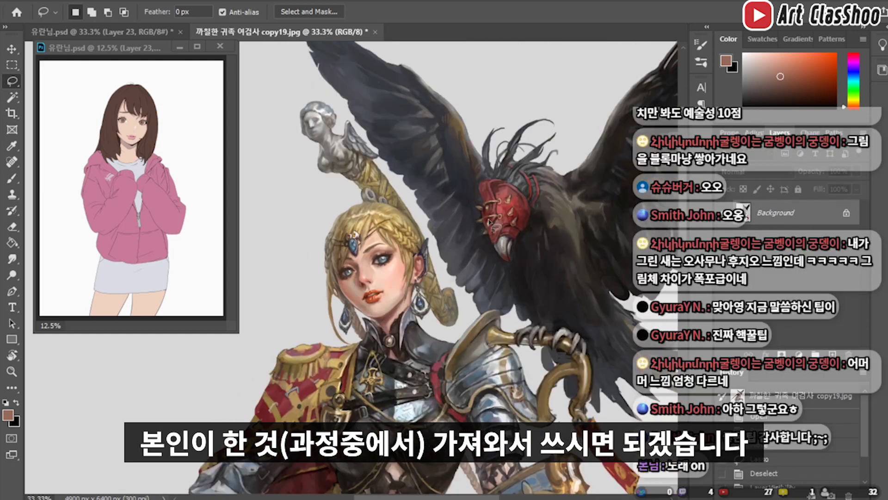